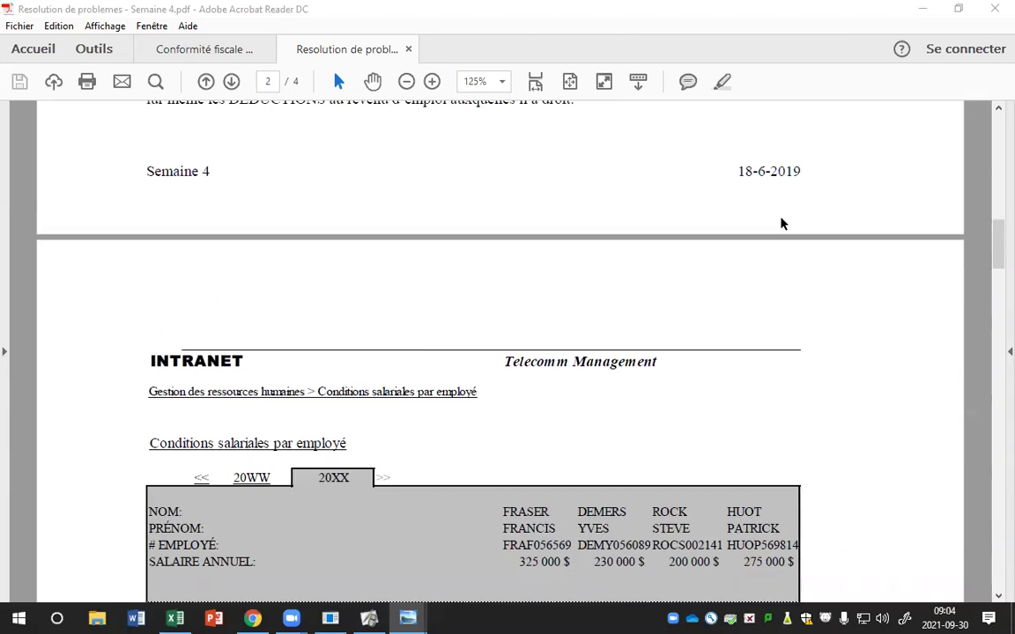
Step: Review the 20XX salary conditions table in the PDF and switch to the topic 4 table of contents in ActivInspire
scroll(783, 216, "down", 5)
scroll(781, 204, "down", 1)
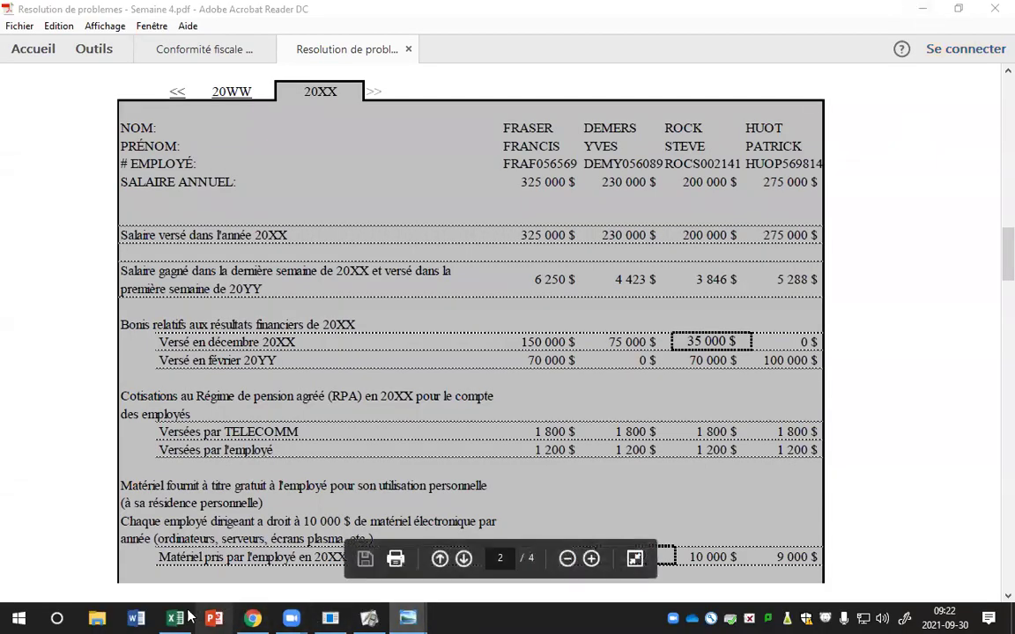
left_click(368, 617)
mouse_move(265, 616)
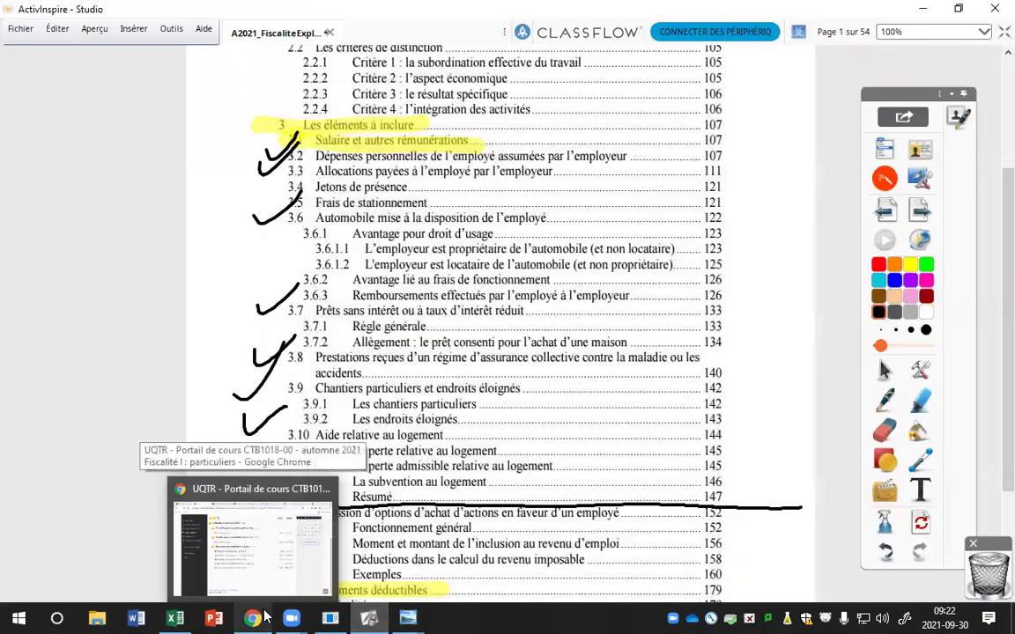
scroll(1005, 179, "down", 1)
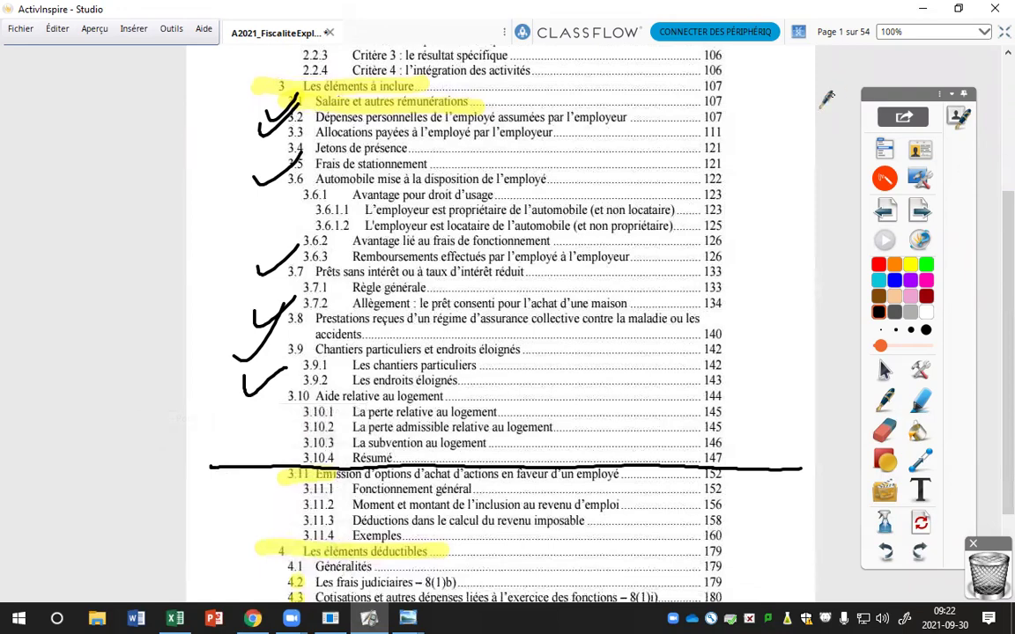
Step: Switch to the Excel solution workbook, view the inclusions on sheet SolutionFF, and compare them with the salary conditions table in Acrobat Reader
left_click(176, 618)
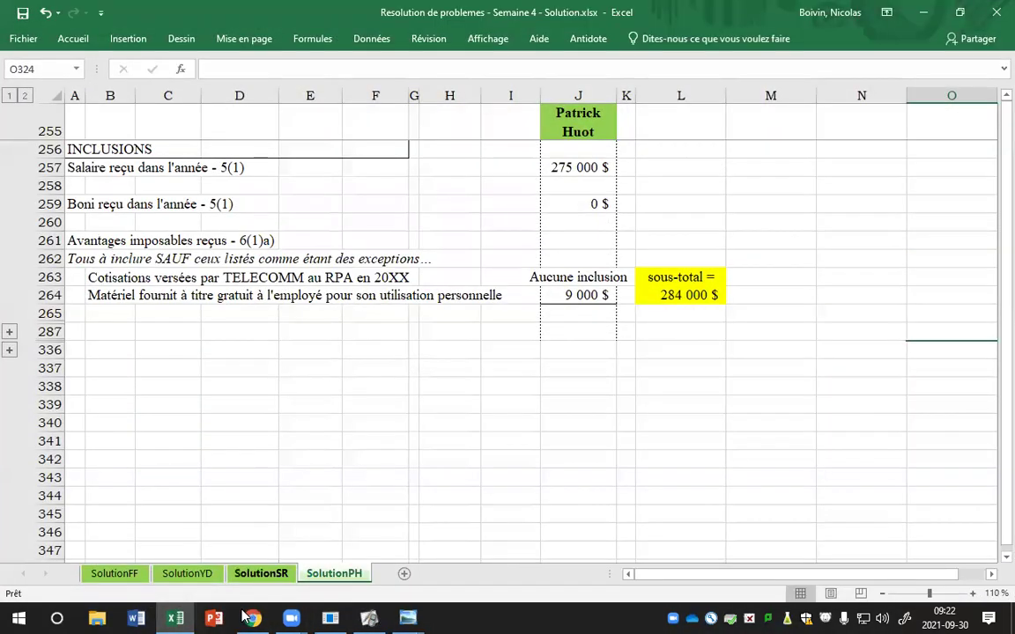
left_click(139, 578)
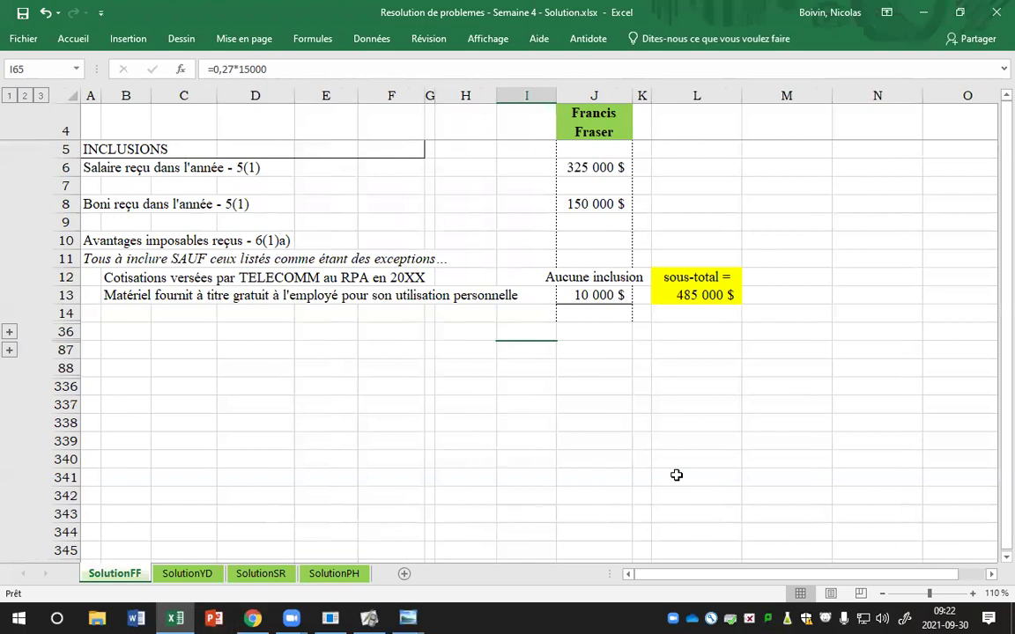
scroll(676, 475, "up", 2)
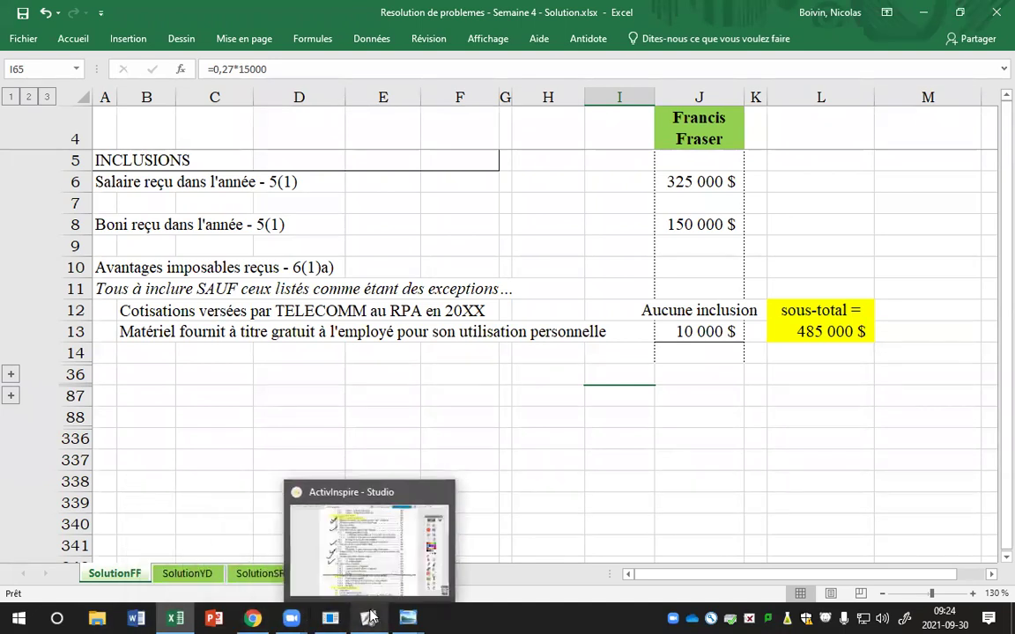
mouse_move(408, 617)
left_click(489, 548)
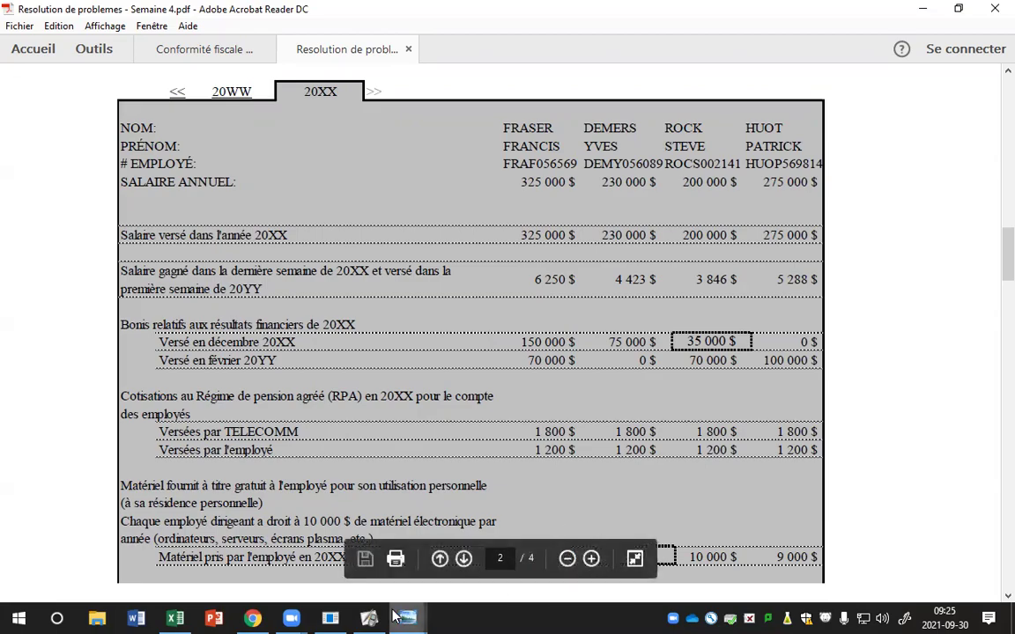
Step: Switch to ActivInspire and go to page 10, section 3.1 "Salaire et autres rémunérations"
key("alt+Tab")
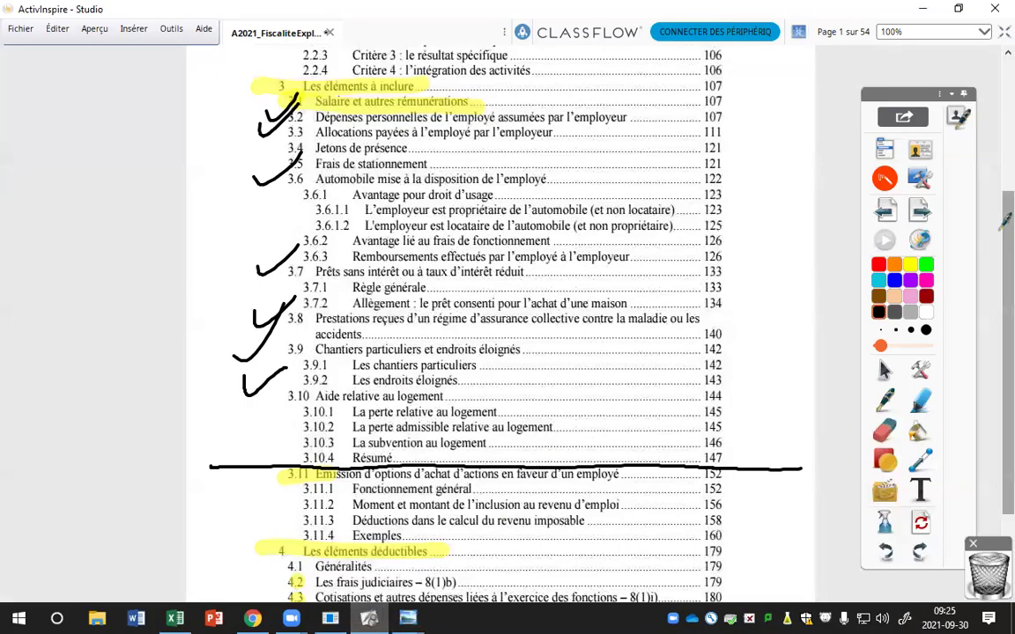
left_click(920, 210)
left_click(920, 210)
left_click(919, 211)
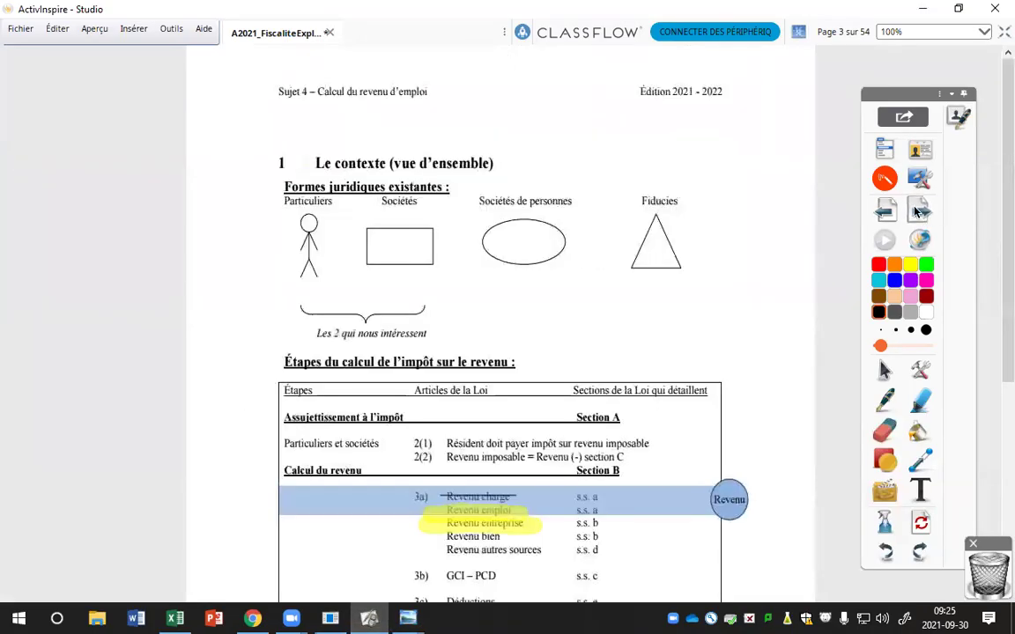
left_click(919, 211)
left_click(919, 211)
left_click(919, 211)
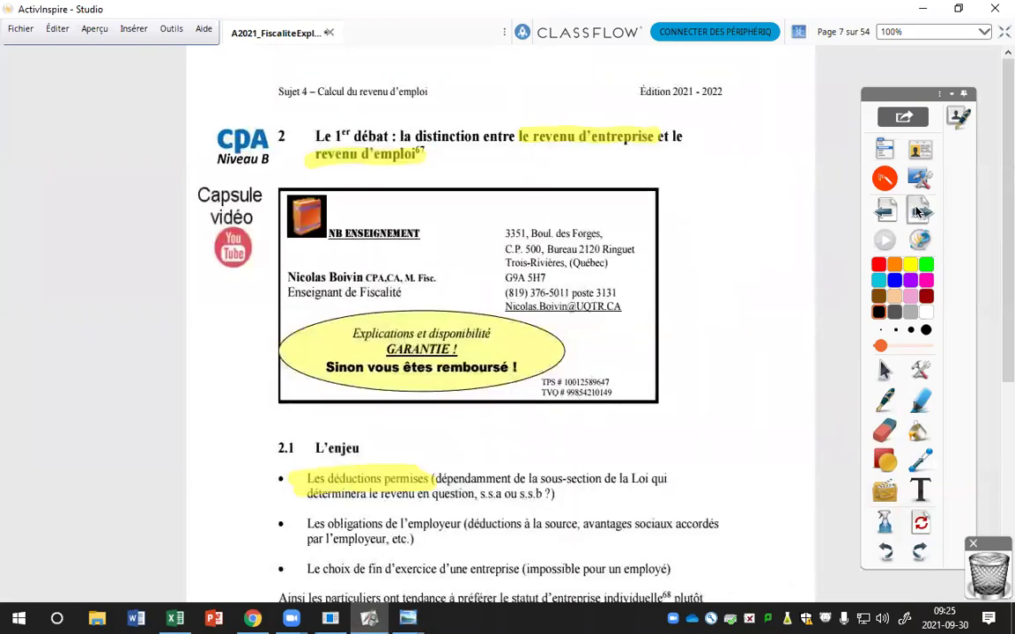
left_click(919, 211)
left_click(919, 210)
left_click(919, 211)
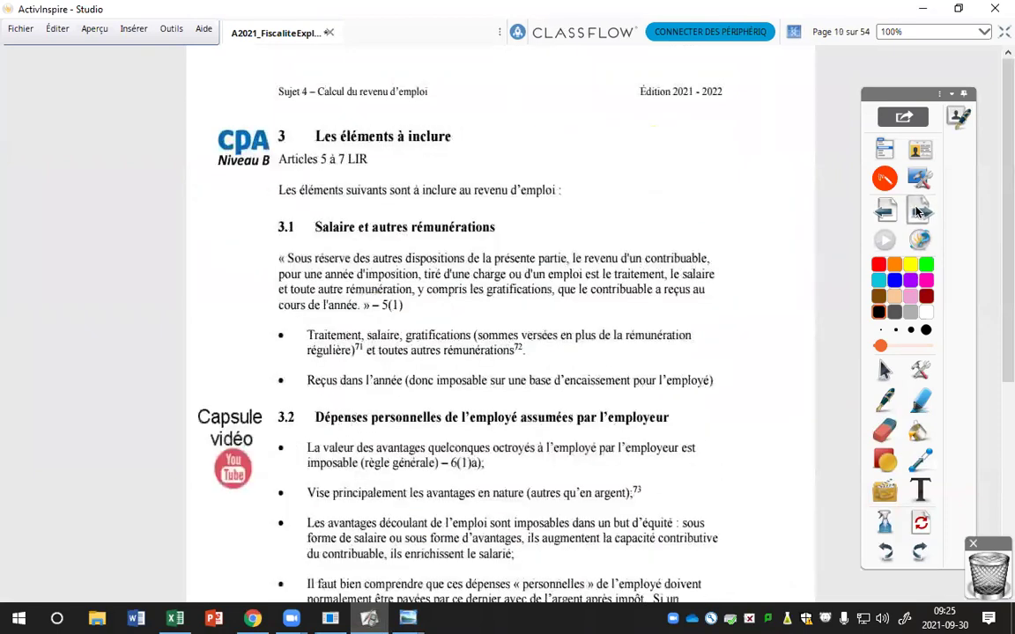
scroll(832, 240, "down", 2)
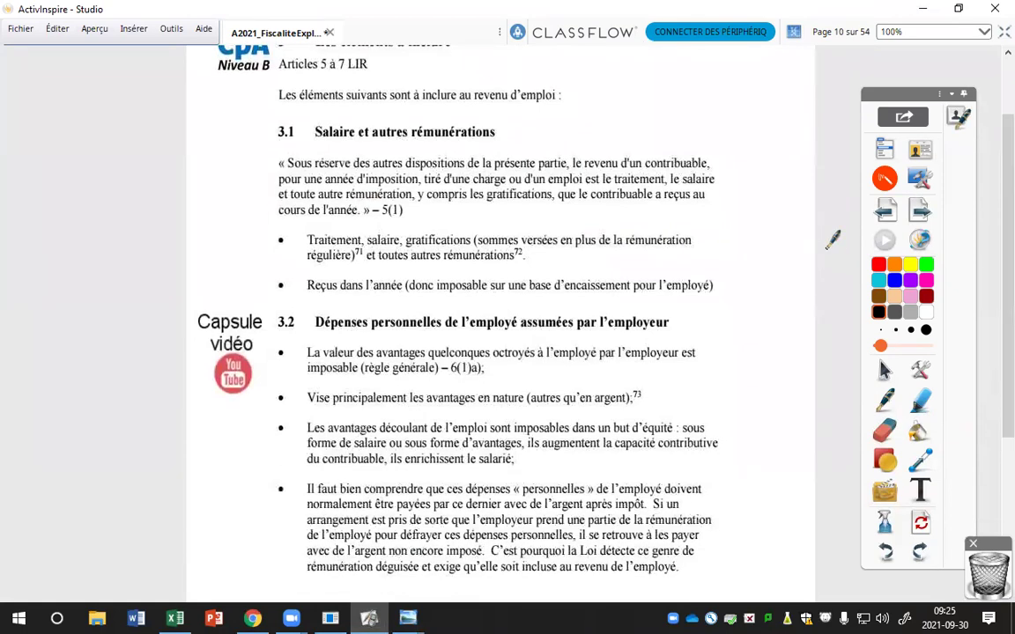
left_click(910, 264)
left_click_drag(261, 130, 495, 131)
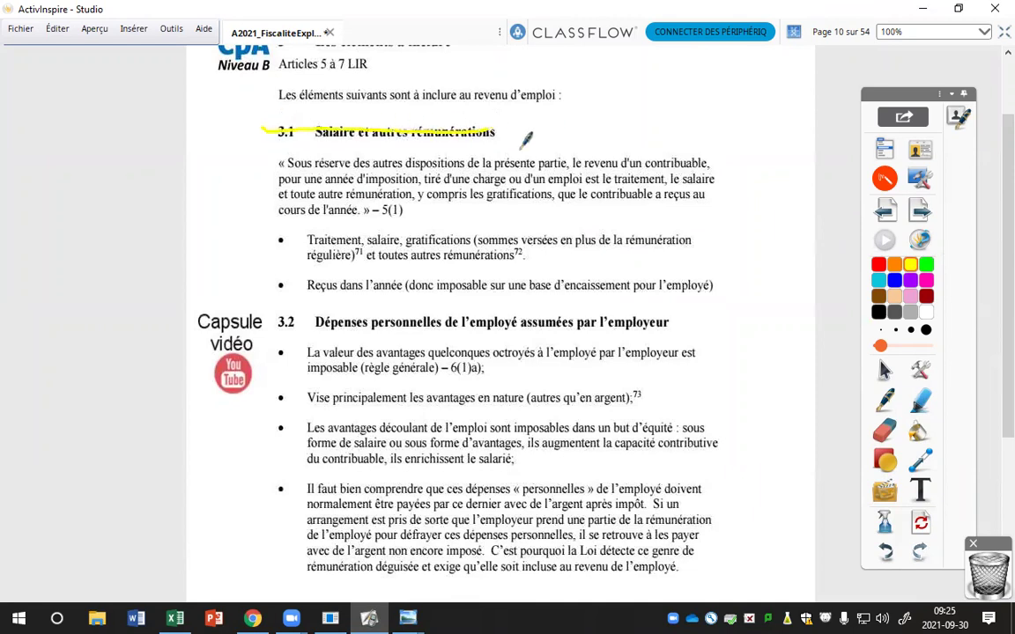
key("ctrl+z")
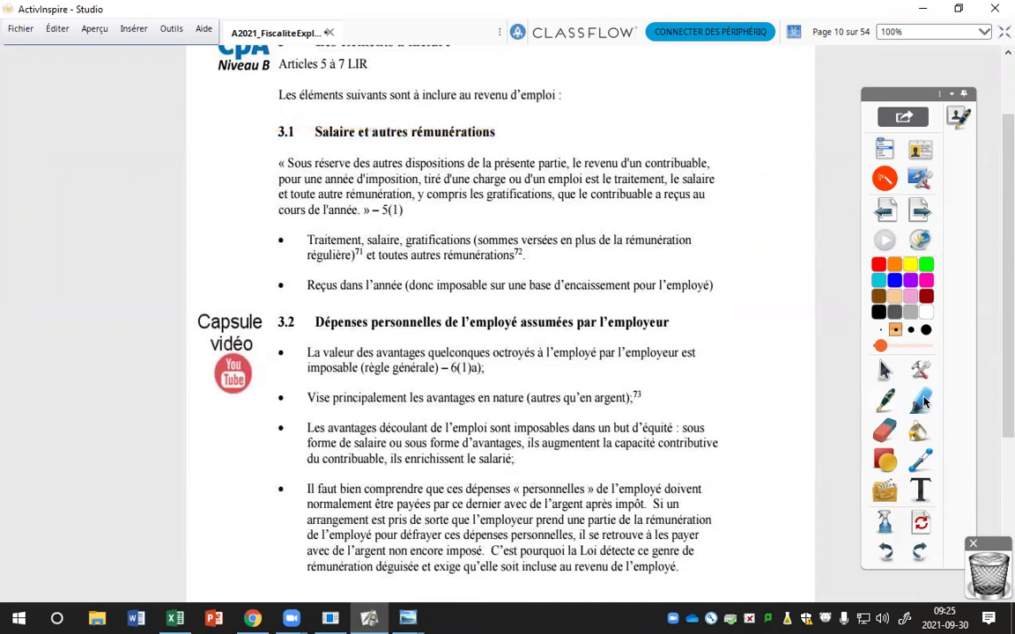
Step: Highlight the 3.1 heading, "salaire" and "en plus de la rémunération régulière" in yellow, and circle "Reçus dans l'année" in green
left_click_drag(262, 131, 495, 132)
left_click_drag(352, 240, 403, 240)
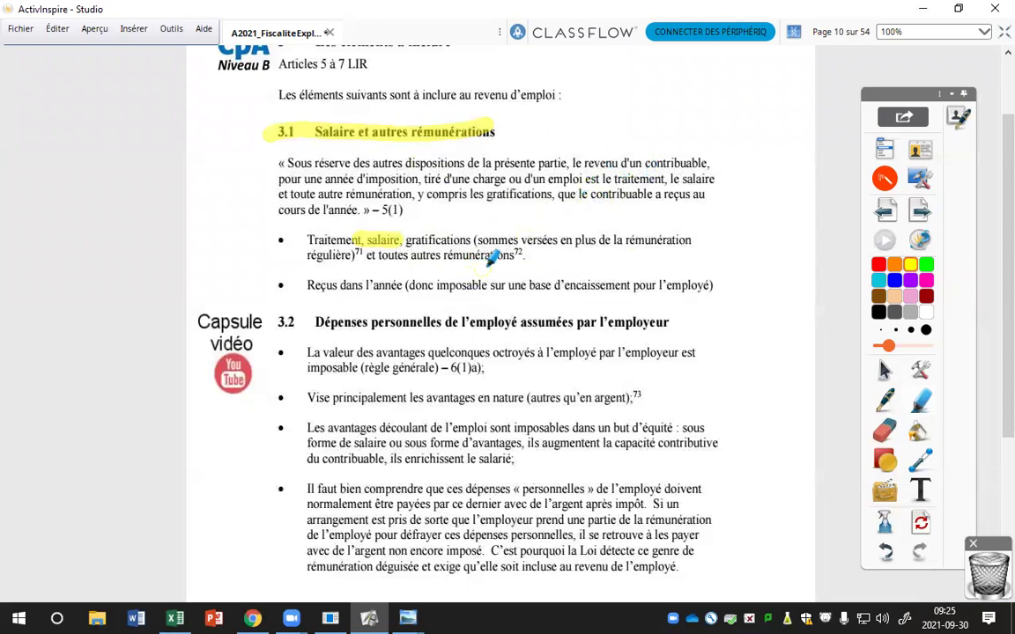
left_click_drag(560, 240, 691, 241)
left_click_drag(308, 255, 357, 254)
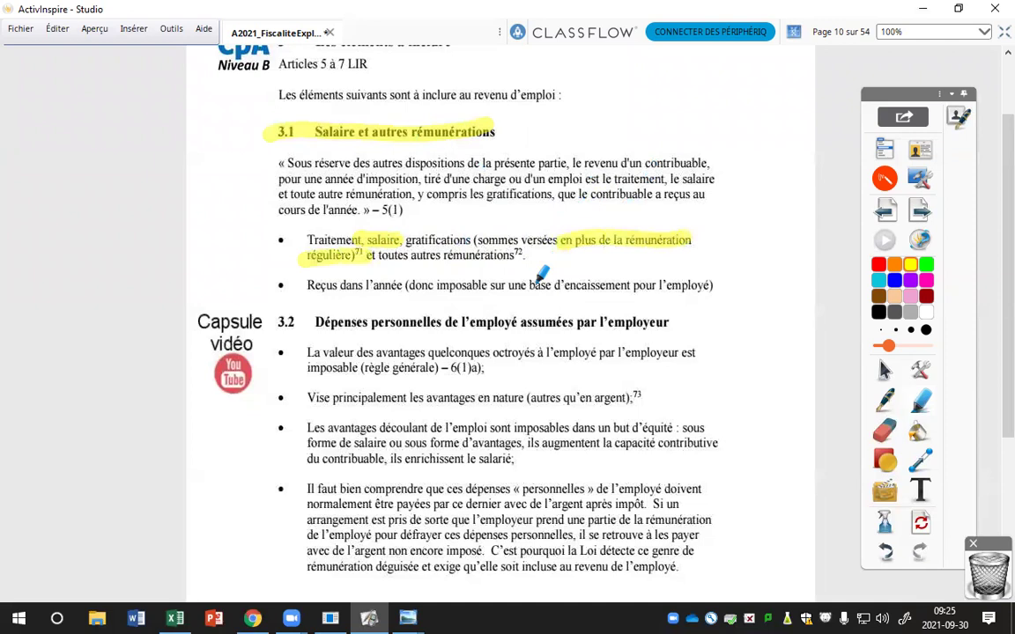
left_click(881, 310)
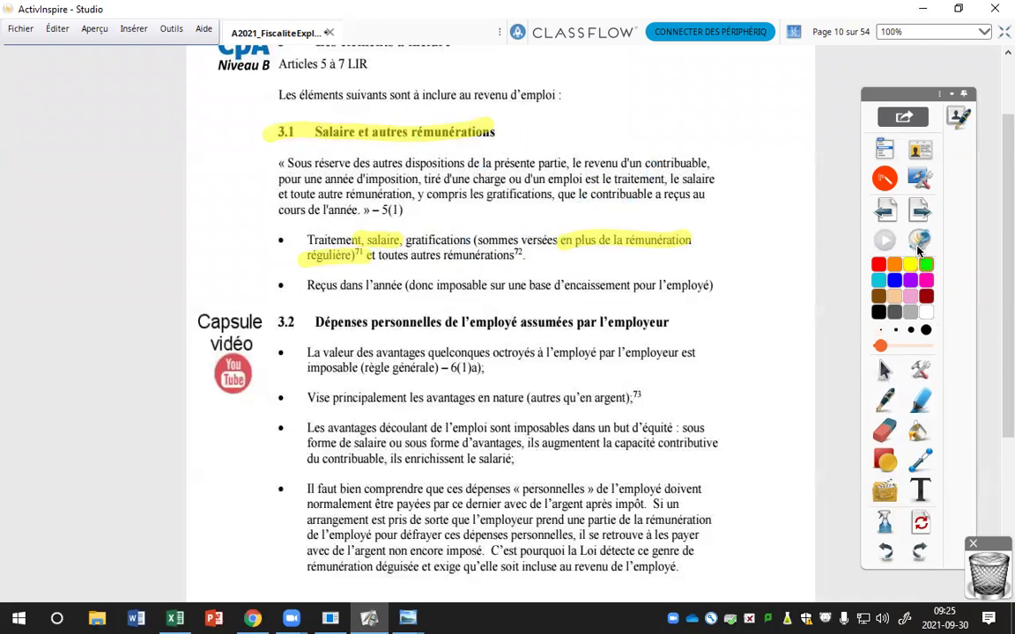
mouse_move(414, 277)
left_mouse_down()
mouse_move(277, 281)
mouse_move(430, 289)
left_mouse_up()
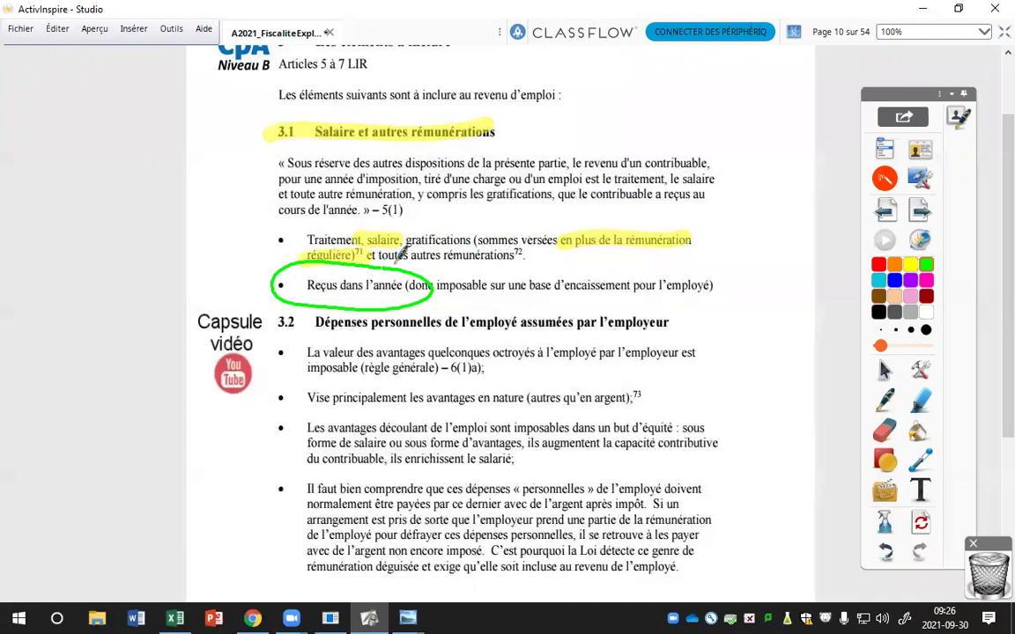
Step: Check the salary and bonus inclusions on the SolutionFF sheet in Excel against the salary conditions table in the Acrobat Reader PDF
left_click(188, 615)
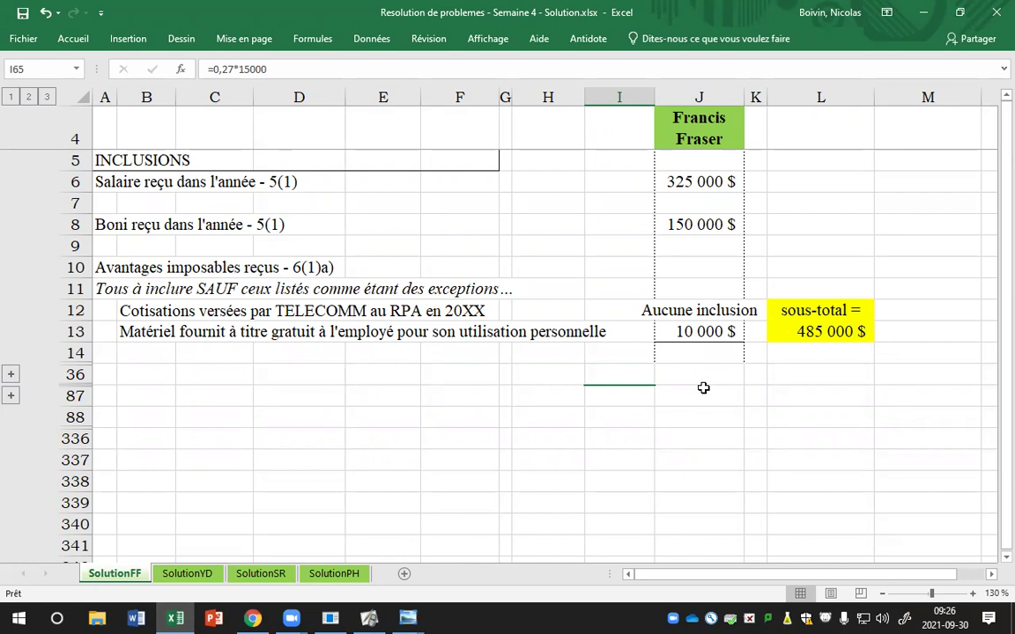
mouse_move(408, 616)
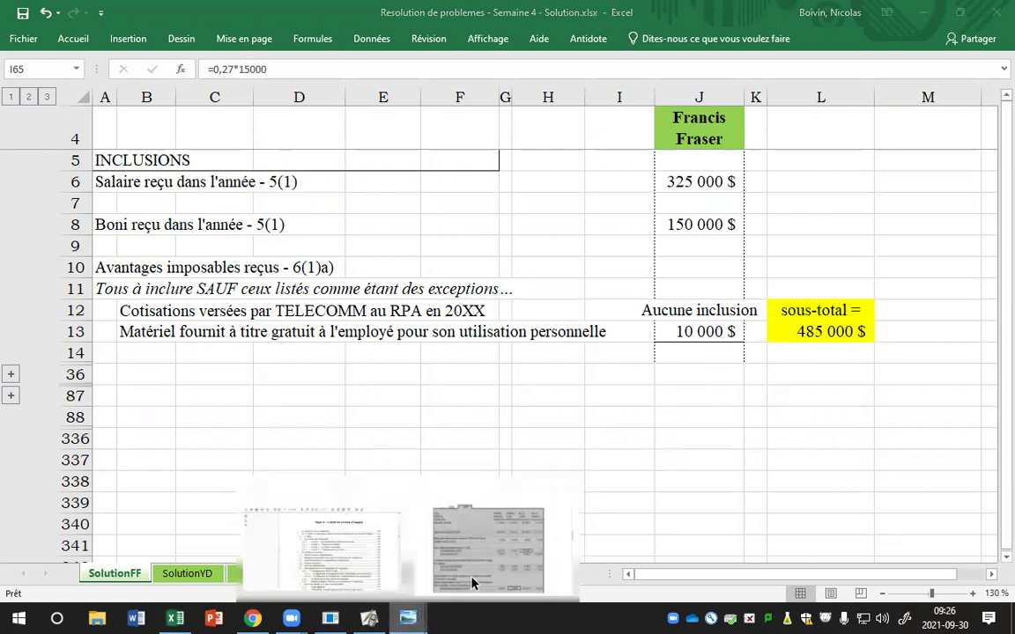
left_click(473, 583)
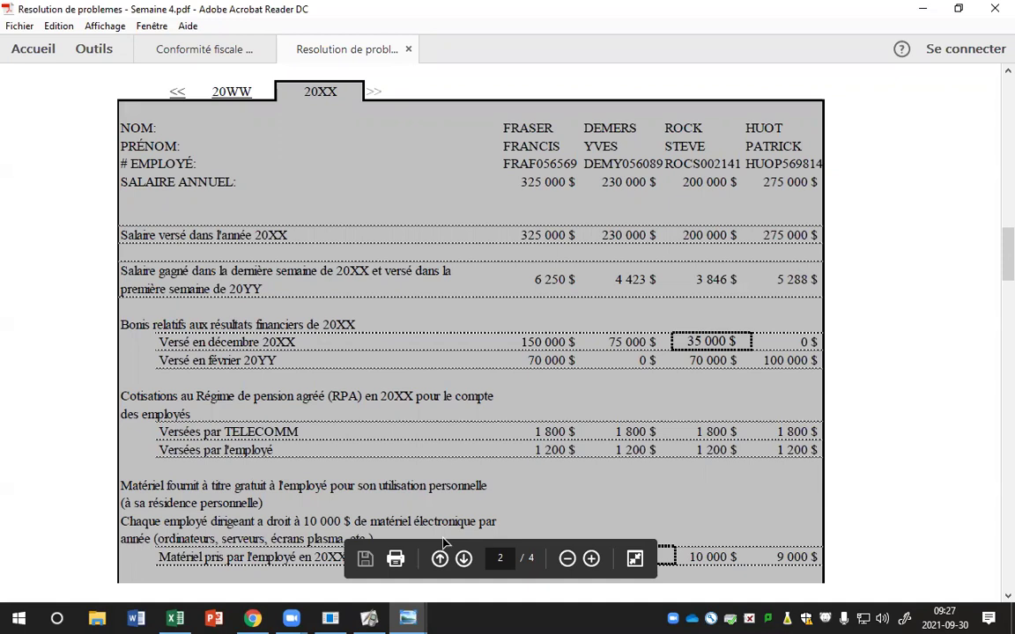
Step: Switch back to ActivInspire and highlight the 3.2 heading "Dépenses personnelles de l'employé assumées par l'employeur" in yellow
left_click(369, 618)
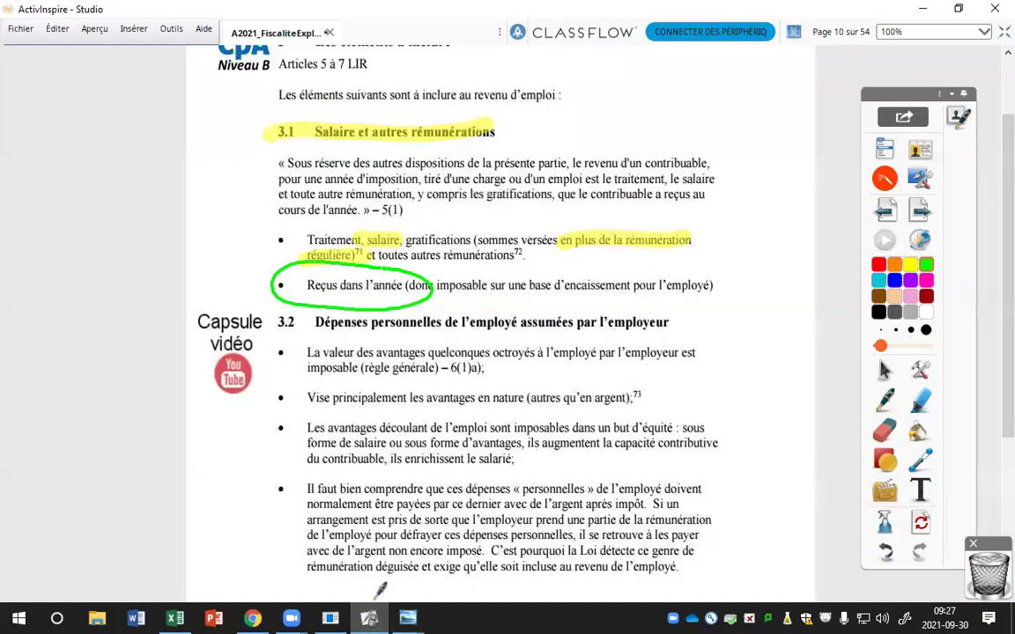
left_click_drag(880, 345, 888, 346)
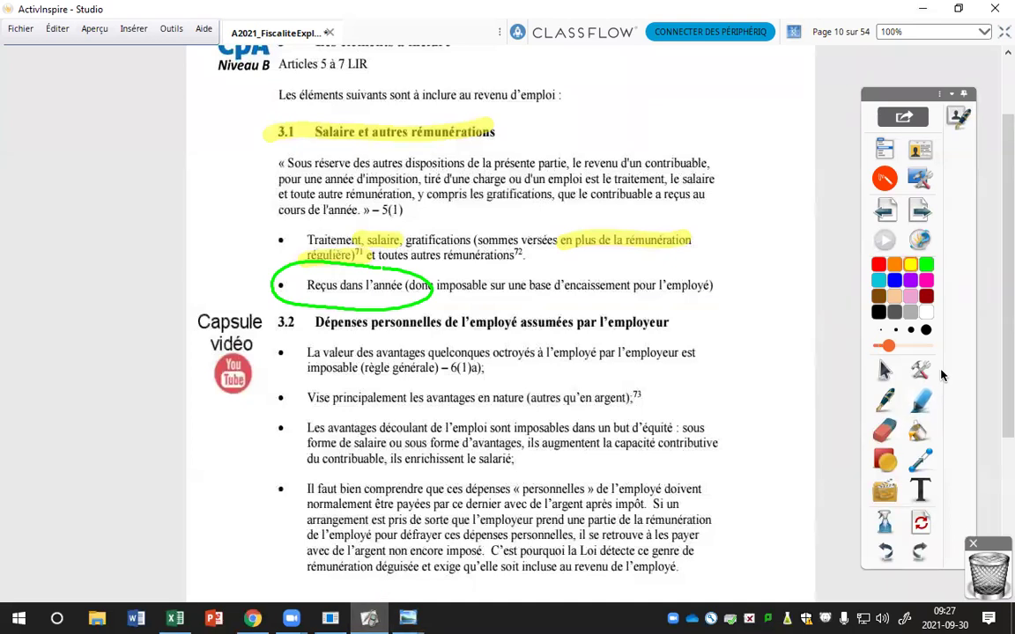
left_click_drag(316, 322, 674, 324)
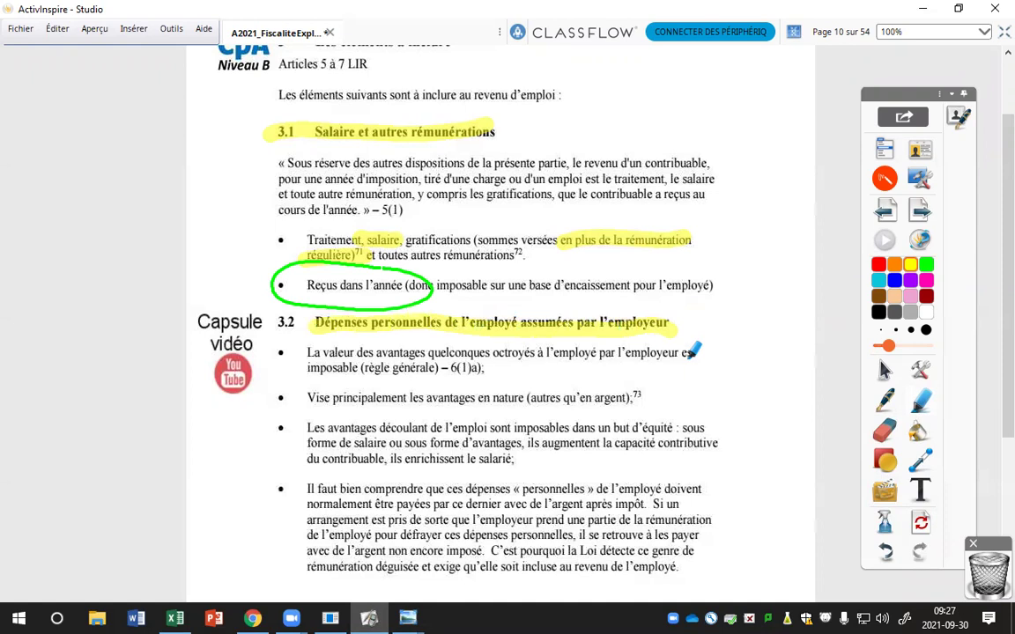
Step: On page 11, highlight "RÈGLE GÉNÉRALE" in yellow and circle "est à inclure" in green
left_click(920, 210)
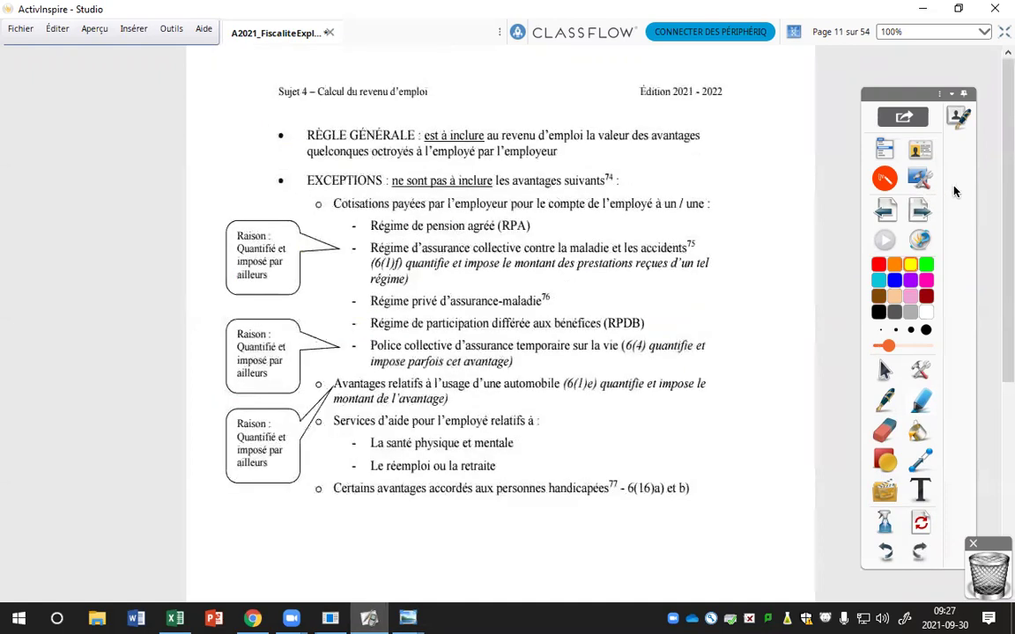
left_click_drag(289, 134, 423, 135)
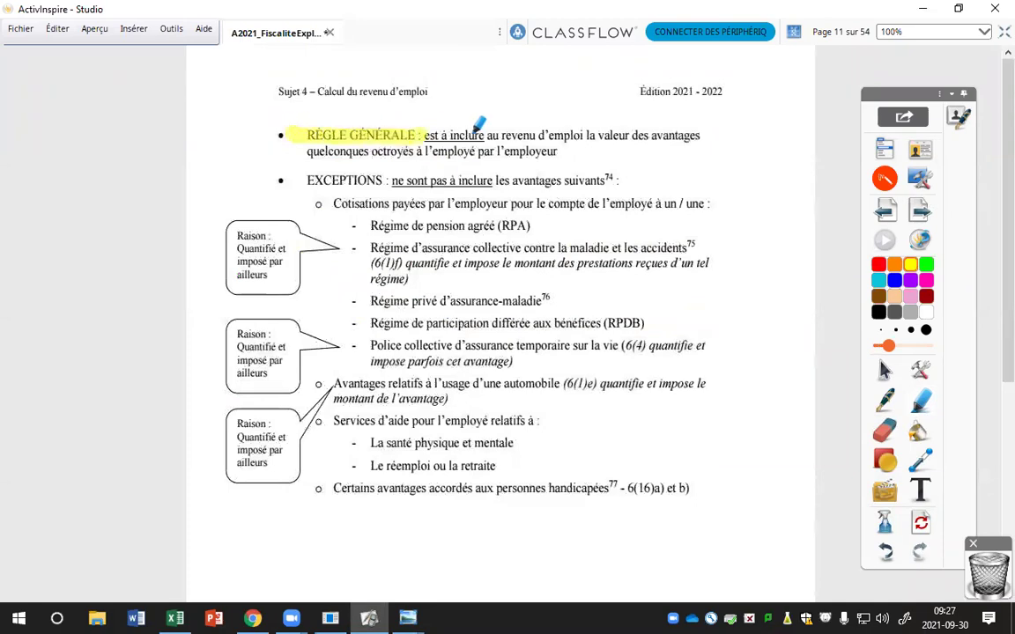
left_click(886, 401)
mouse_move(486, 113)
left_mouse_down()
mouse_move(501, 138)
mouse_move(449, 95)
left_mouse_up()
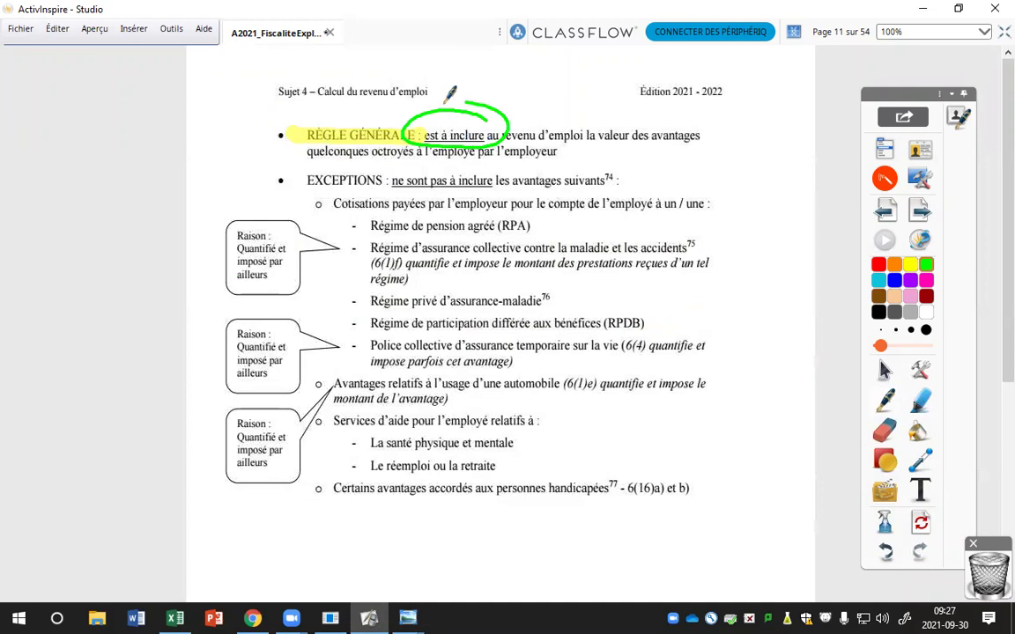
Step: Highlight "EXCEPTIONS" and "Cotisations payées par l'employeur" in yellow
left_click(920, 401)
left_click_drag(308, 181, 394, 182)
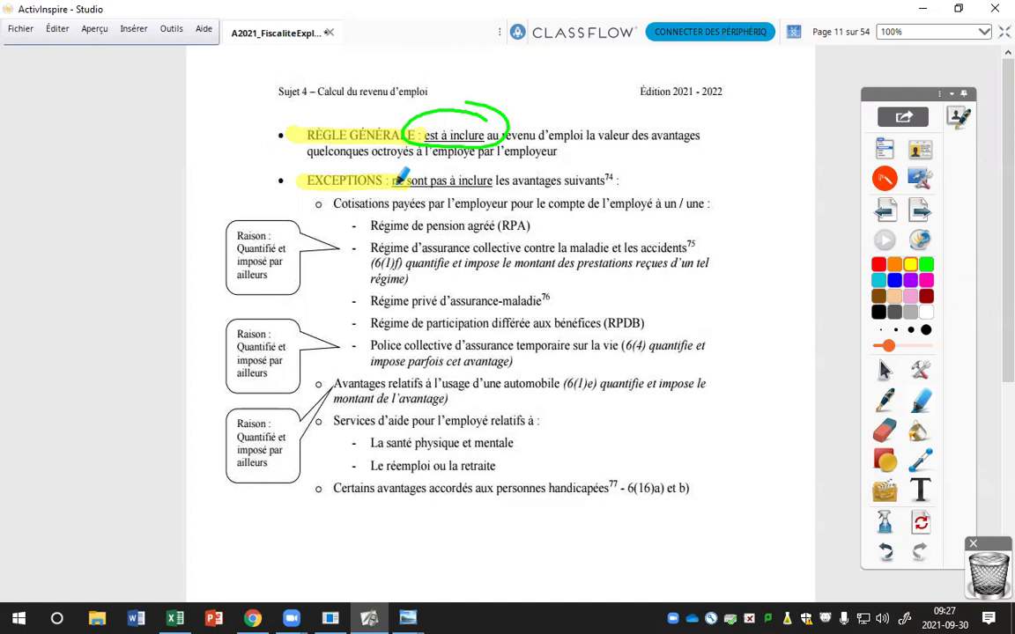
left_click_drag(333, 205, 516, 206)
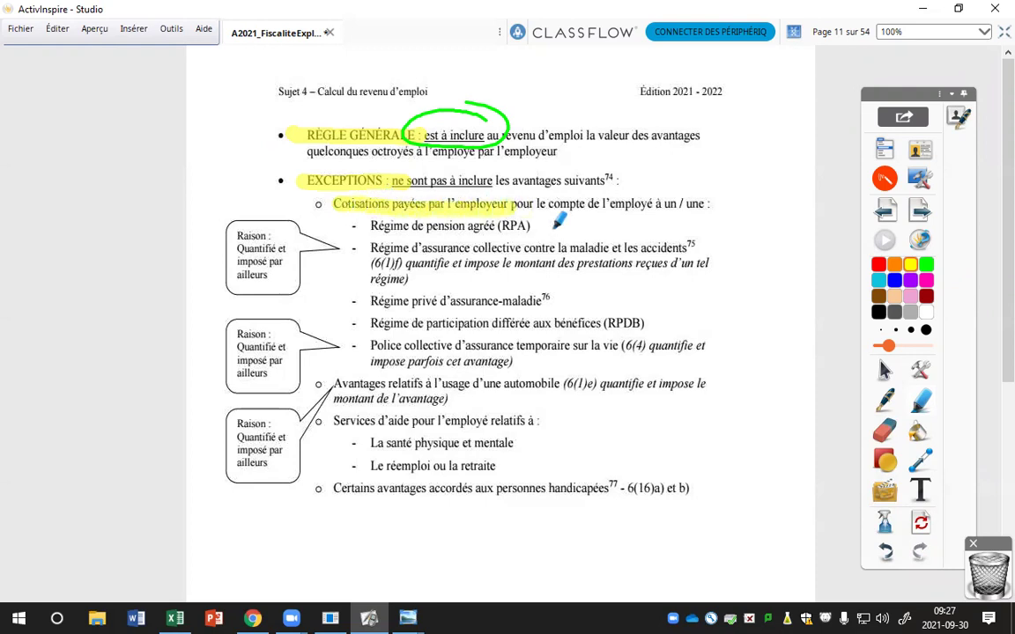
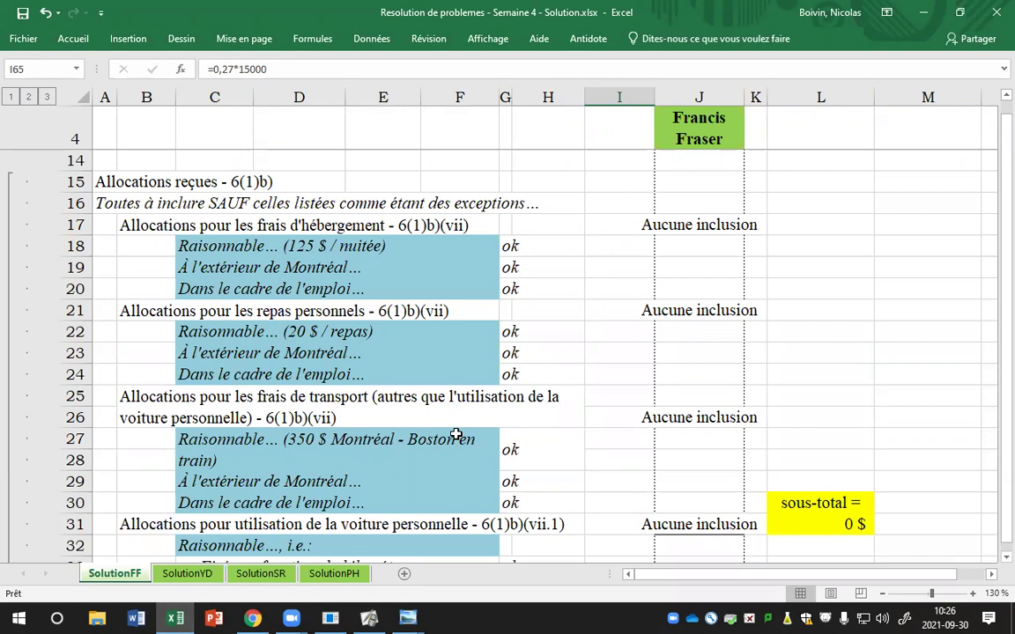
Step: Switch to the course notes in ActivInspire and to the UQTR course documents page in Chrome
left_click(369, 618)
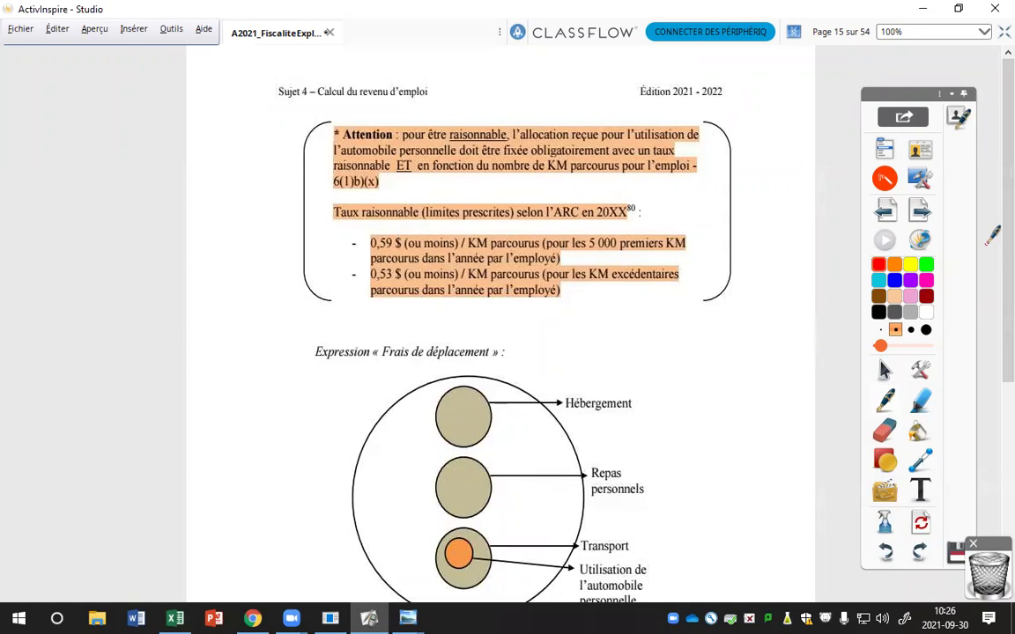
left_click(253, 618)
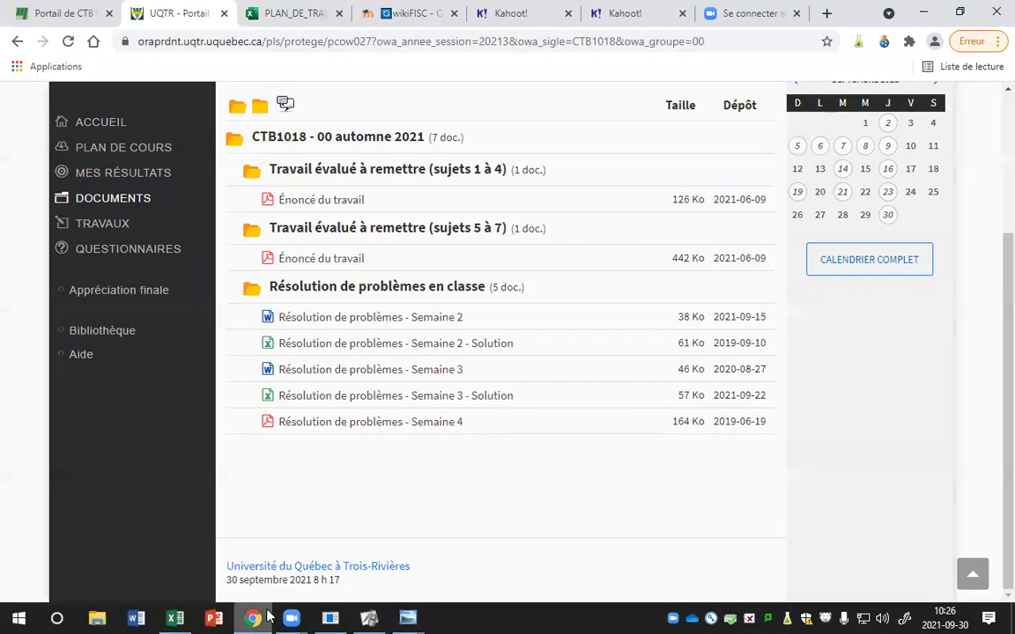
Step: Return to the Excel workbook, review the remaining allowances on SolutionFF down to personal car use, and open the SolutionYD sheet
left_click(174, 617)
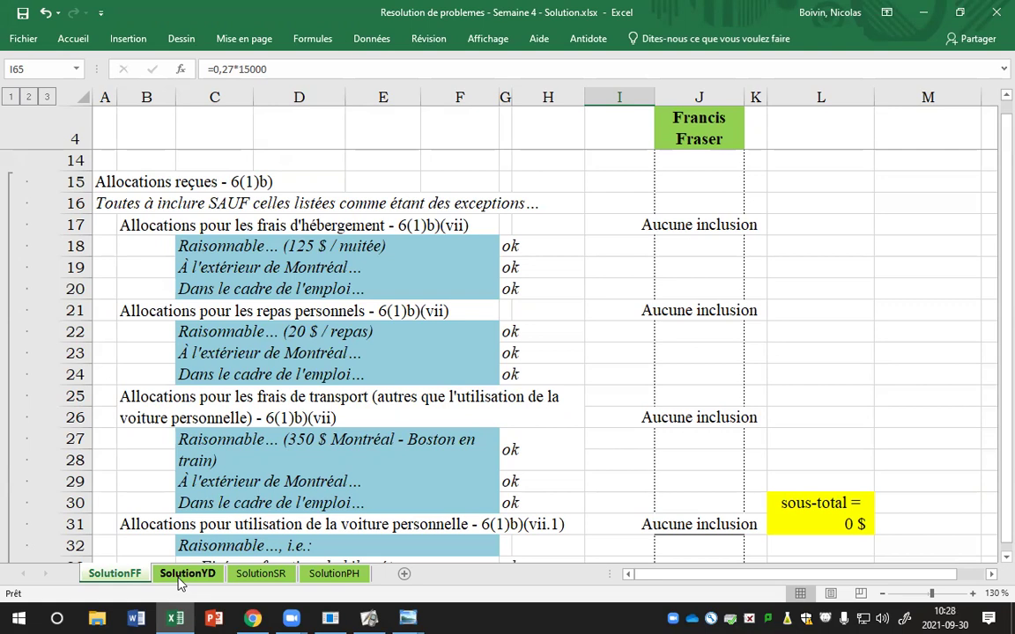
scroll(993, 529, "down", 2)
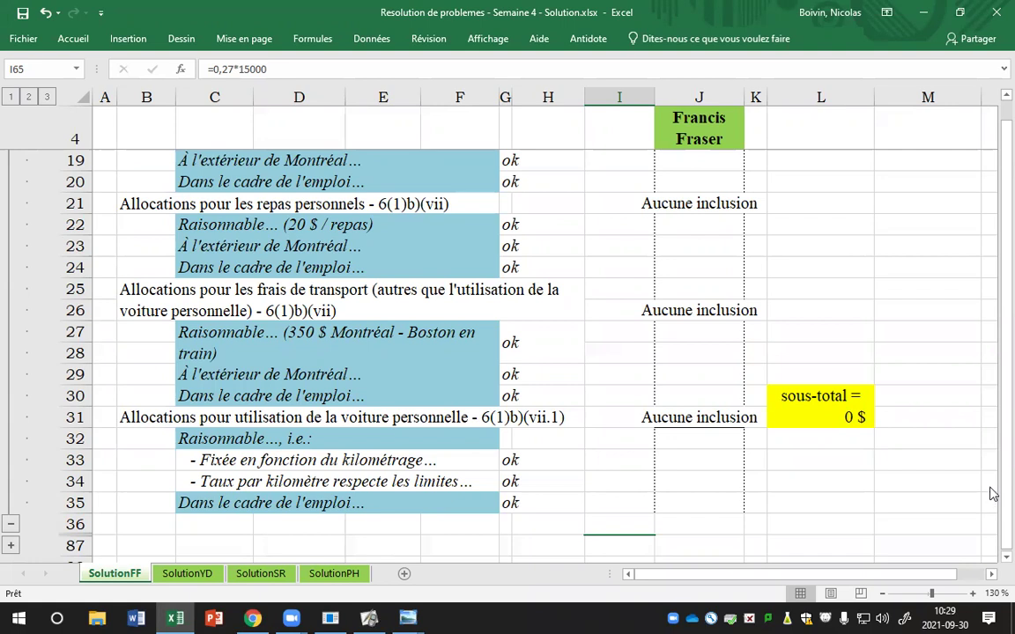
left_click(206, 572)
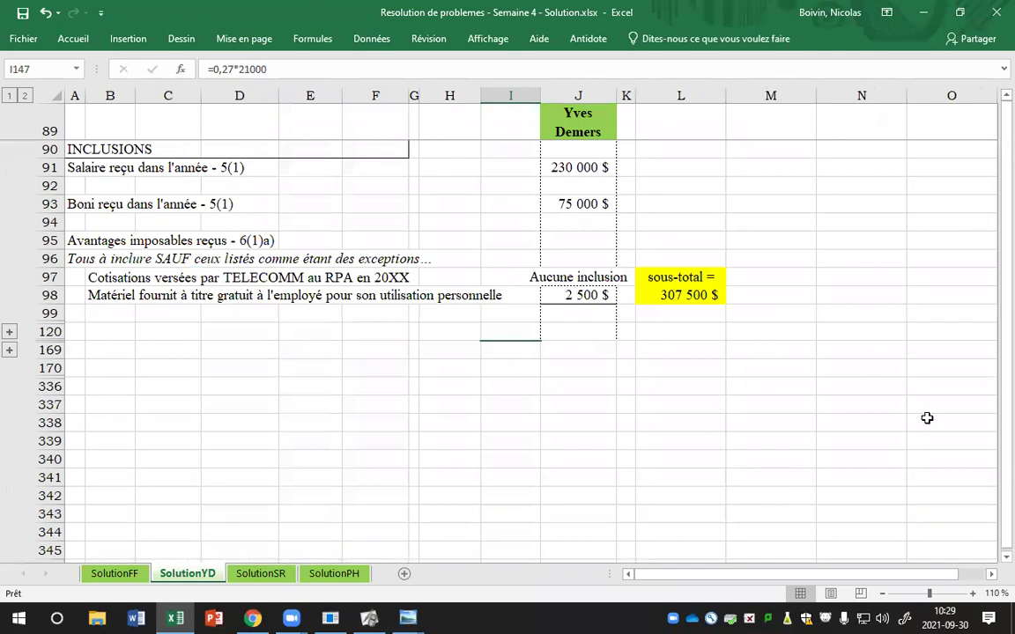
Step: Expand all grouped rows on the SolutionYD sheet and review the allowances from lodging down to employer-paid parking
left_click(25, 95)
scroll(757, 335, "down", 2)
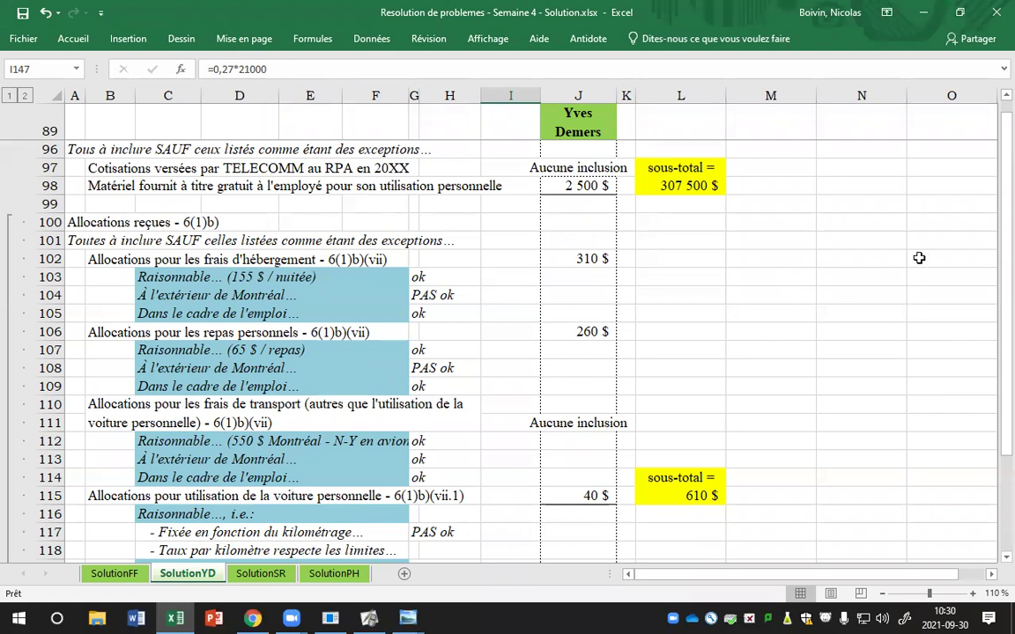
scroll(941, 326, "down", 1)
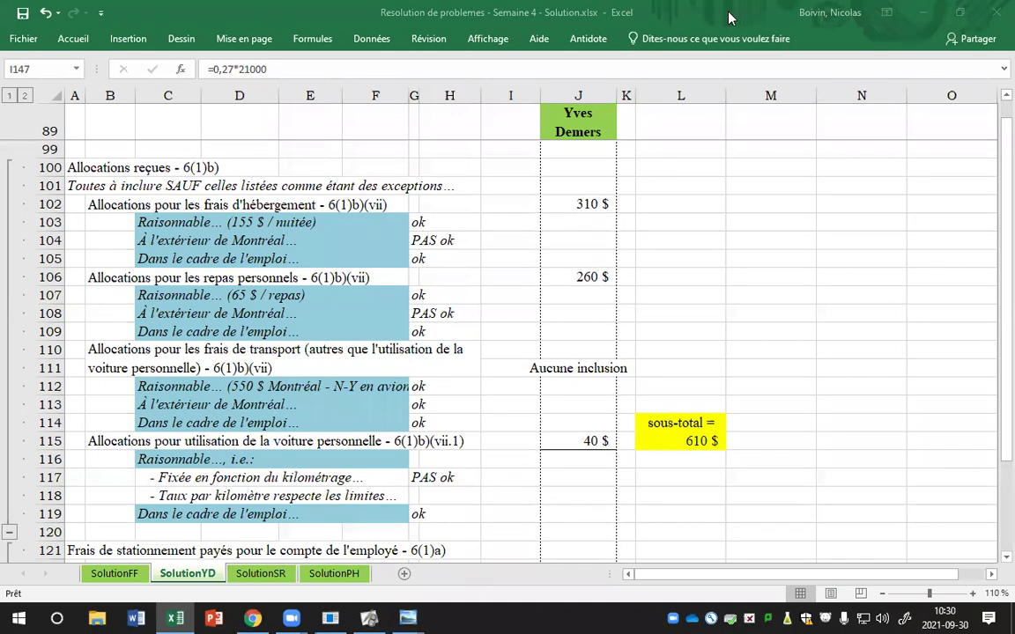
scroll(741, 224, "down", 1)
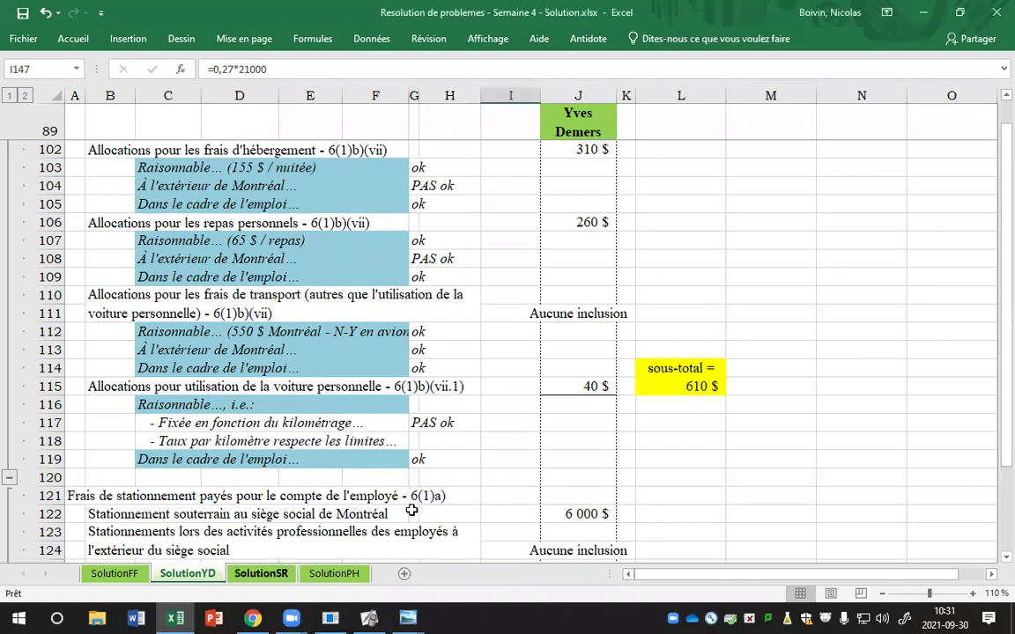
Step: Open the SolutionSR sheet, expand all its grouped rows, and review the allowances from lodging through personal car use
left_click(261, 573)
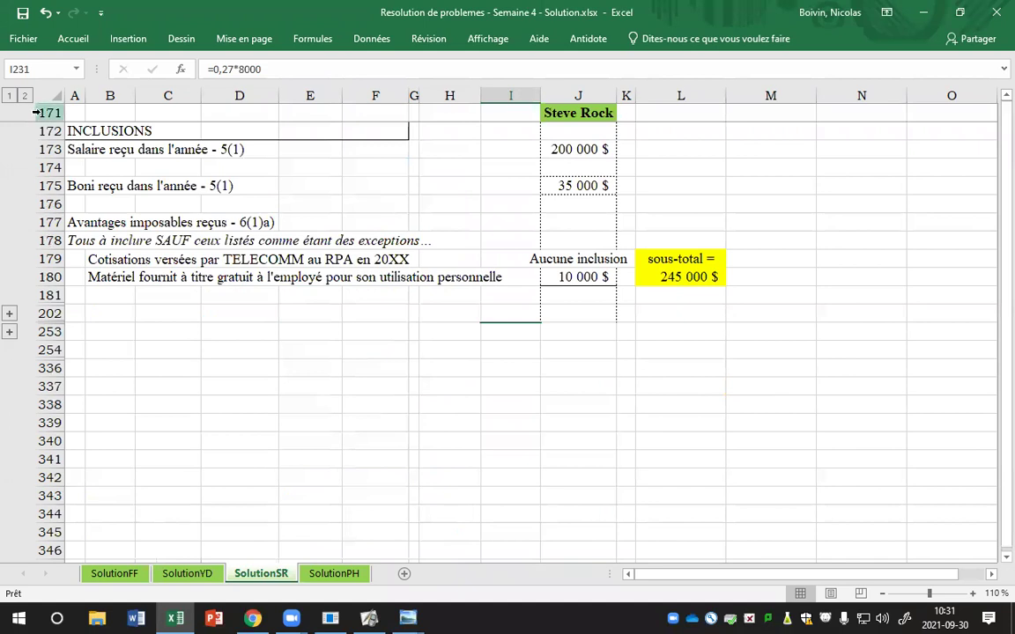
left_click(25, 95)
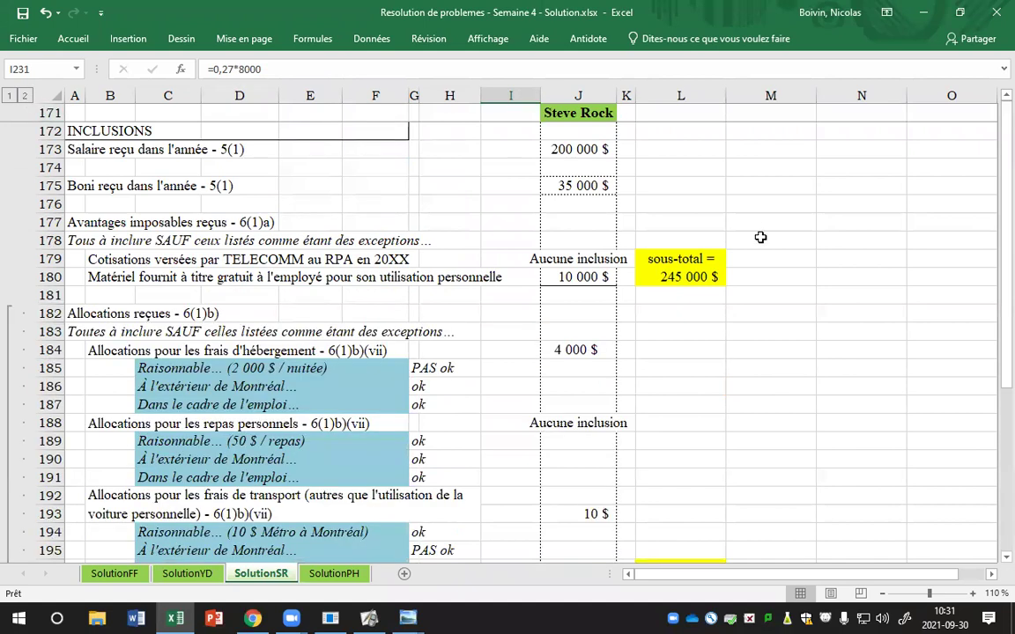
scroll(819, 301, "down", 2)
scroll(818, 300, "down", 1)
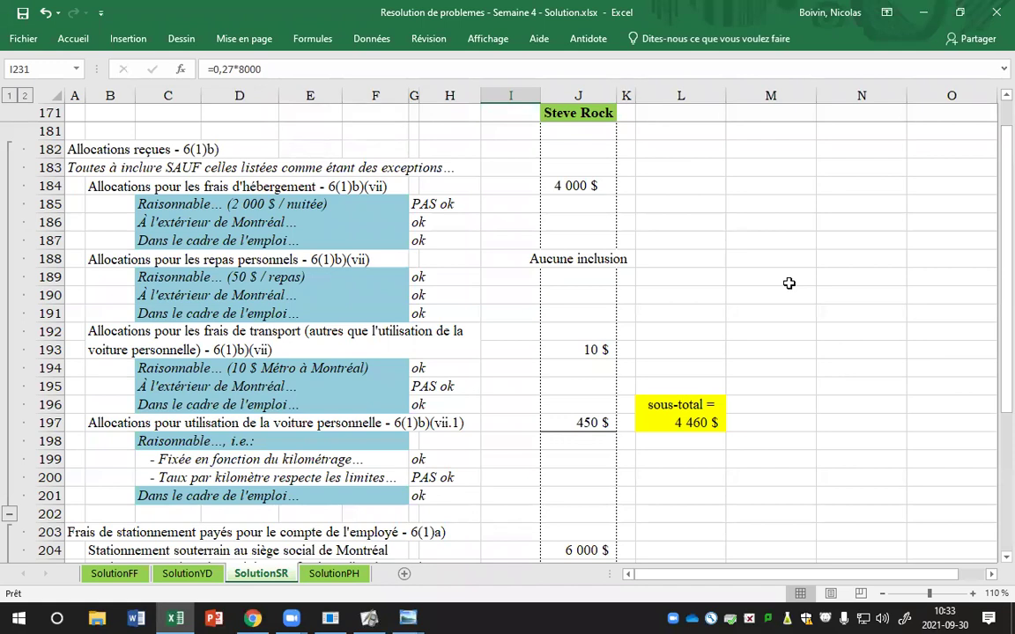
scroll(709, 353, "down", 1)
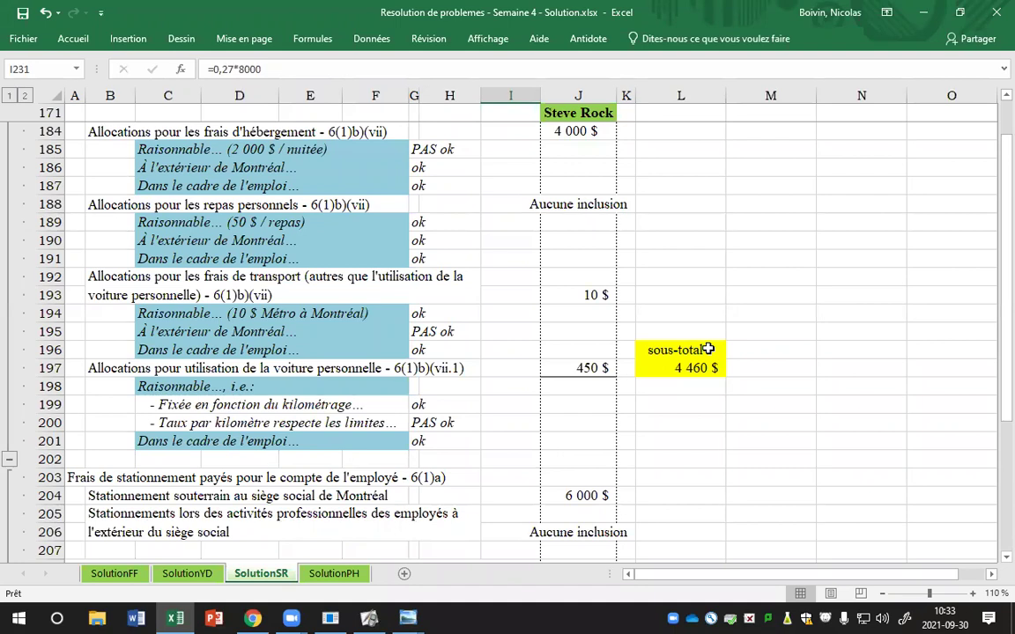
Step: Open the SolutionPH sheet, expand all its grouped rows, and review the 6(1)b) allowances down to the parking costs
left_click(322, 574)
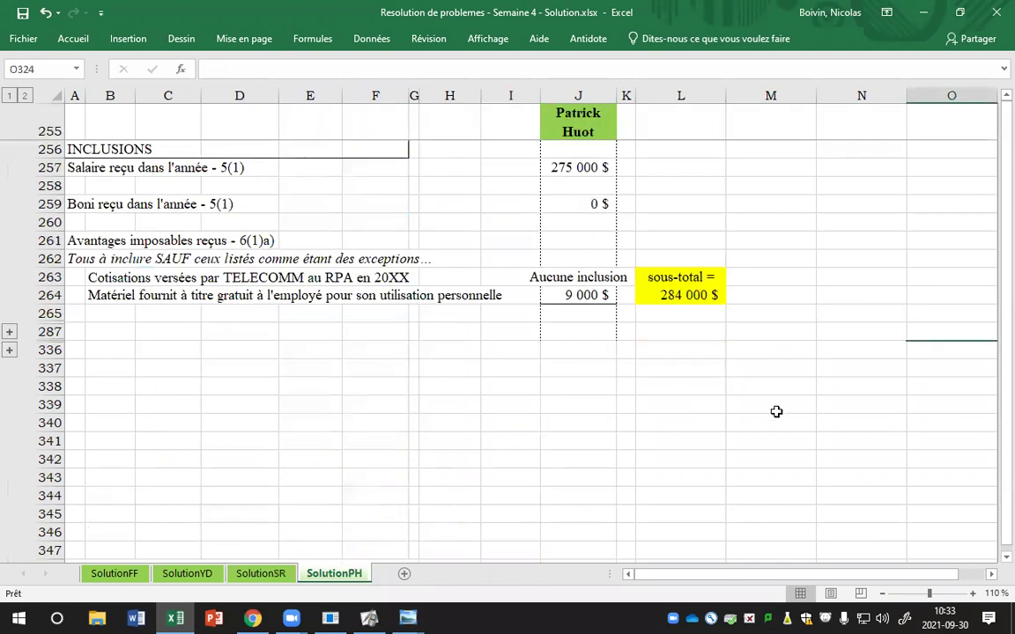
left_click(25, 95)
scroll(841, 254, "down", 2)
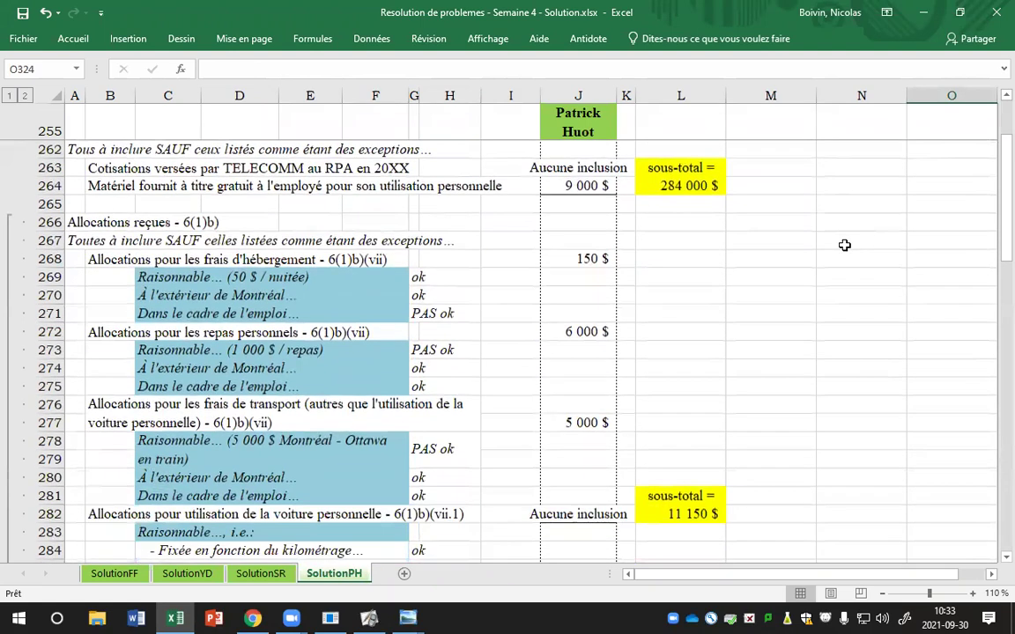
scroll(896, 252, "down", 1)
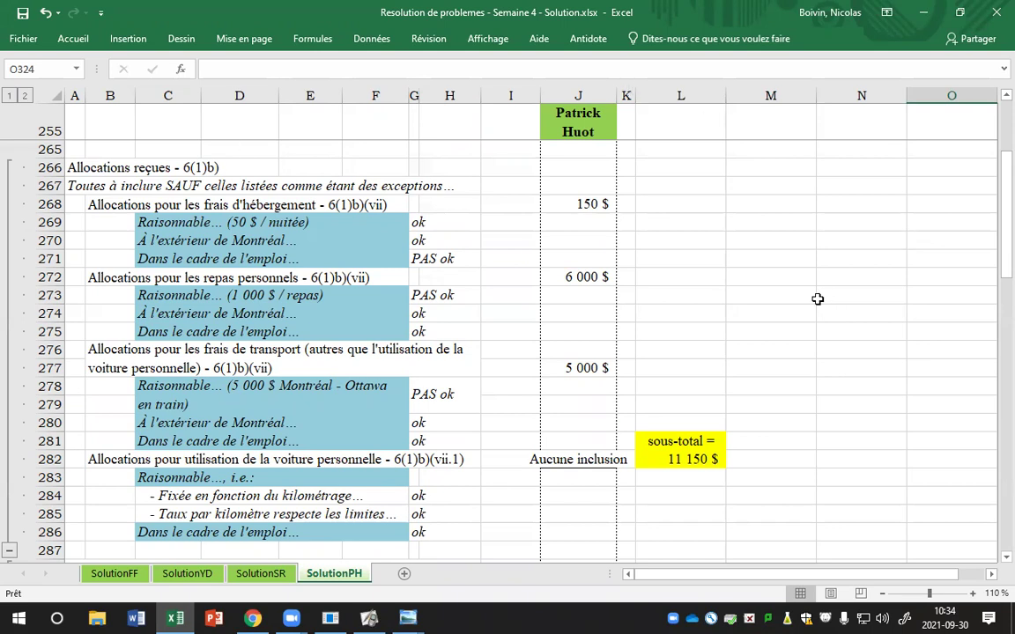
scroll(809, 249, "down", 1)
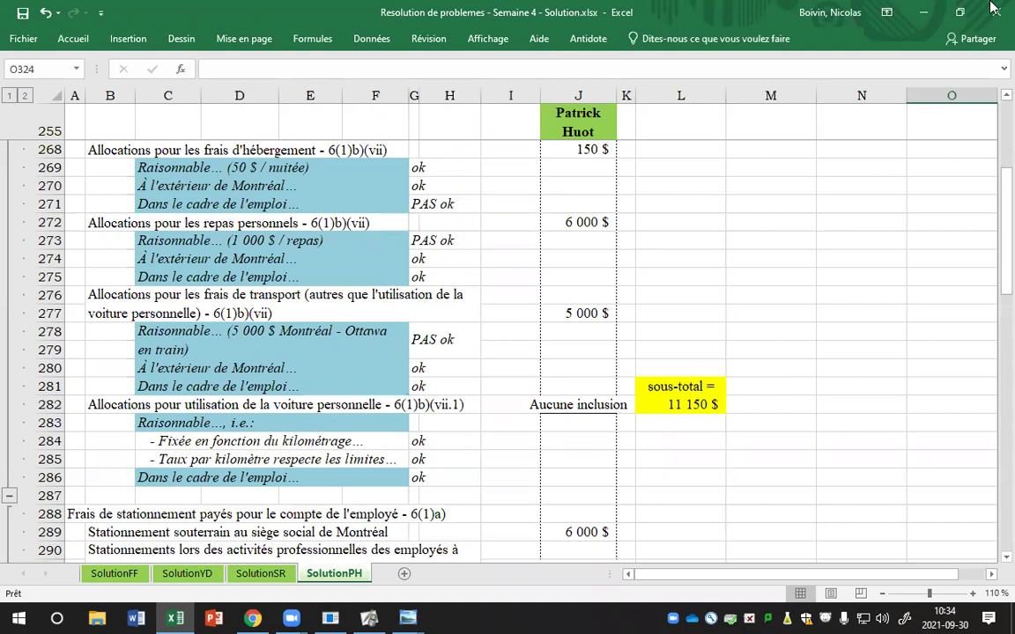
scroll(859, 369, "down", 1)
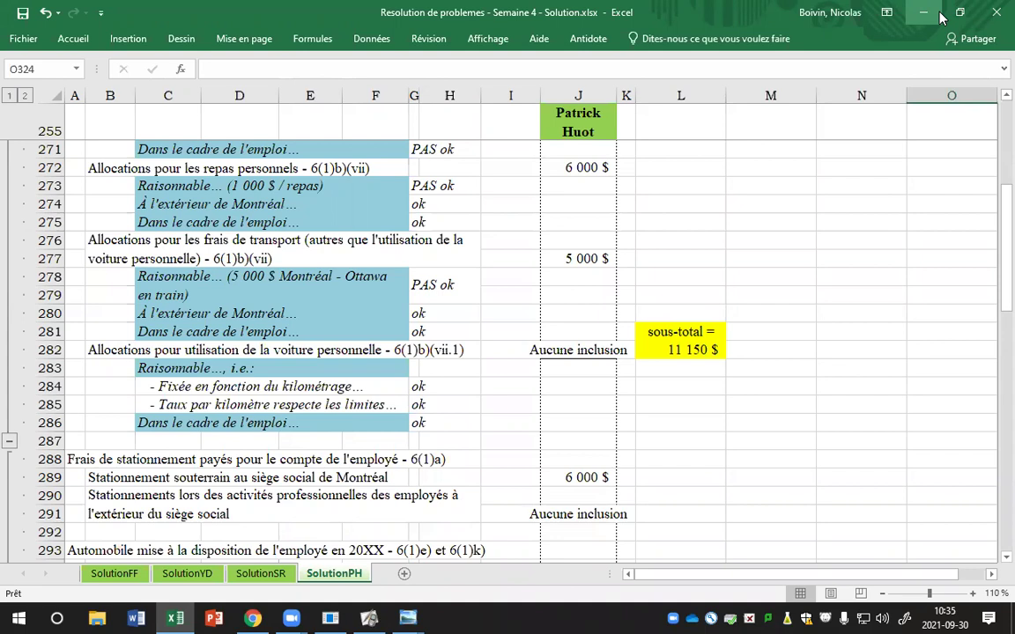
Step: Switch to the course notes in ActivInspire and review the allowance exceptions on page 14 and the reasonable per-kilometre rates on page 15
left_click(369, 618)
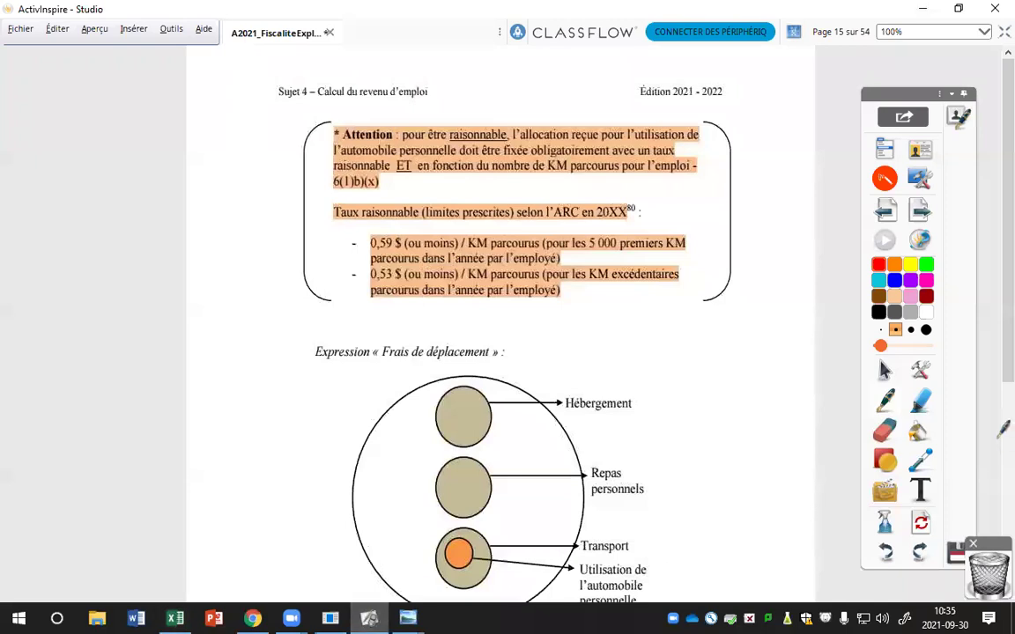
key("Page_Up")
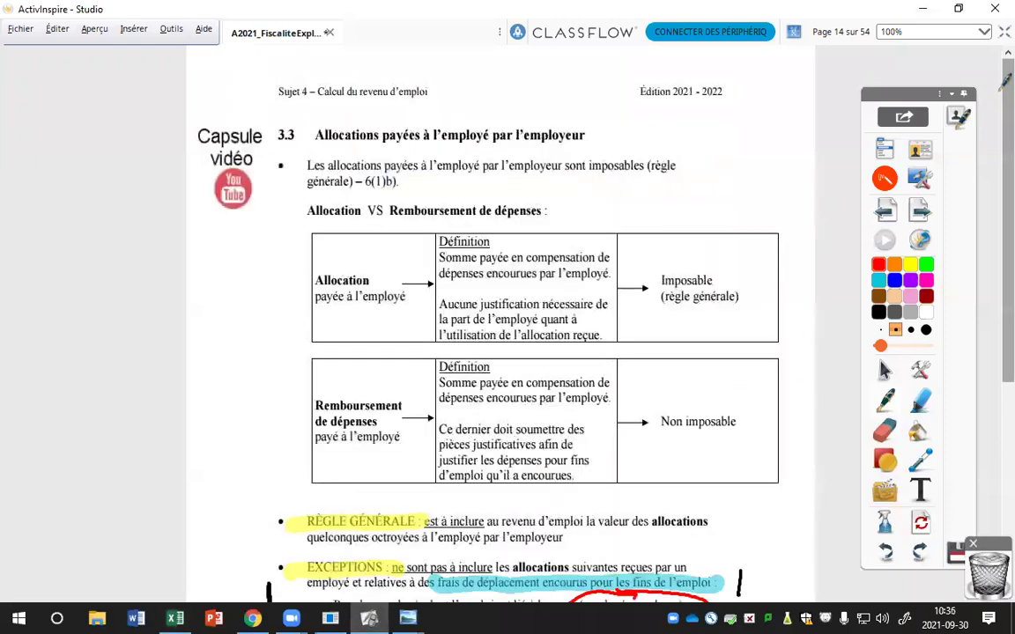
scroll(945, 134, "down", 5)
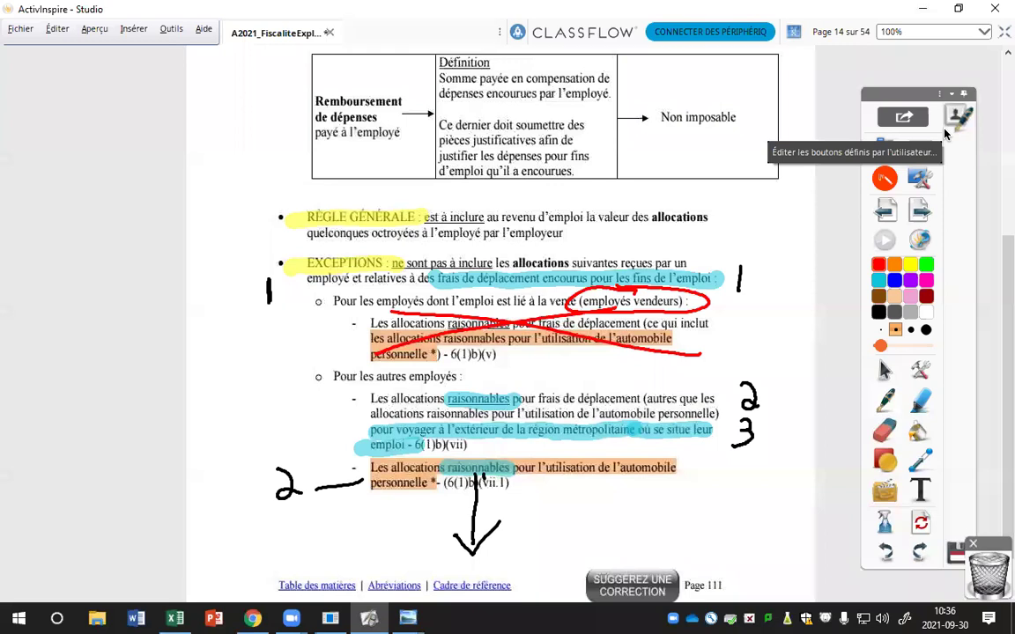
left_click(928, 216)
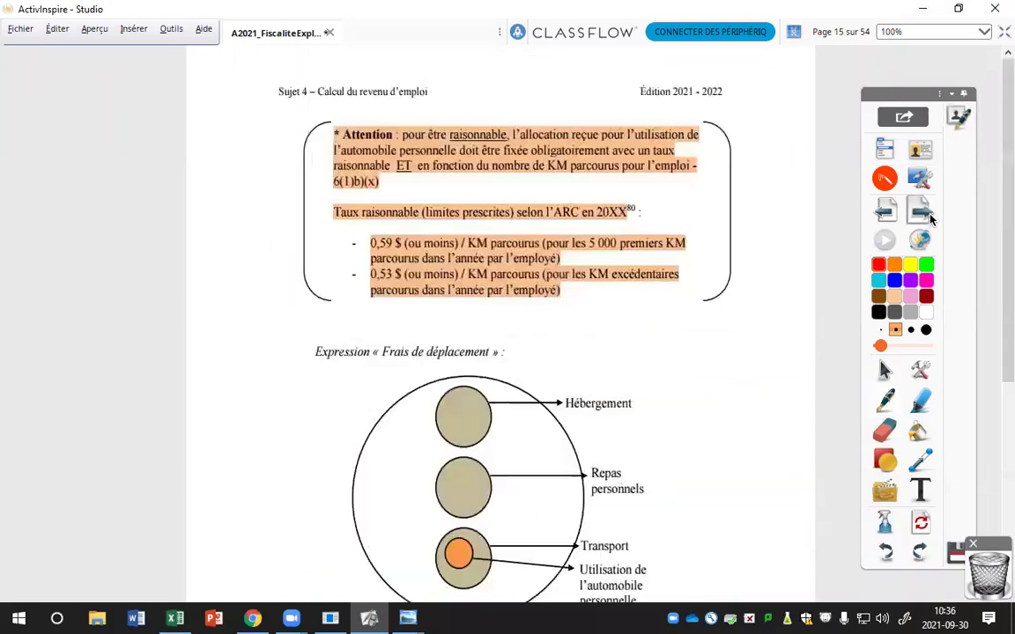
scroll(916, 225, "down", 2)
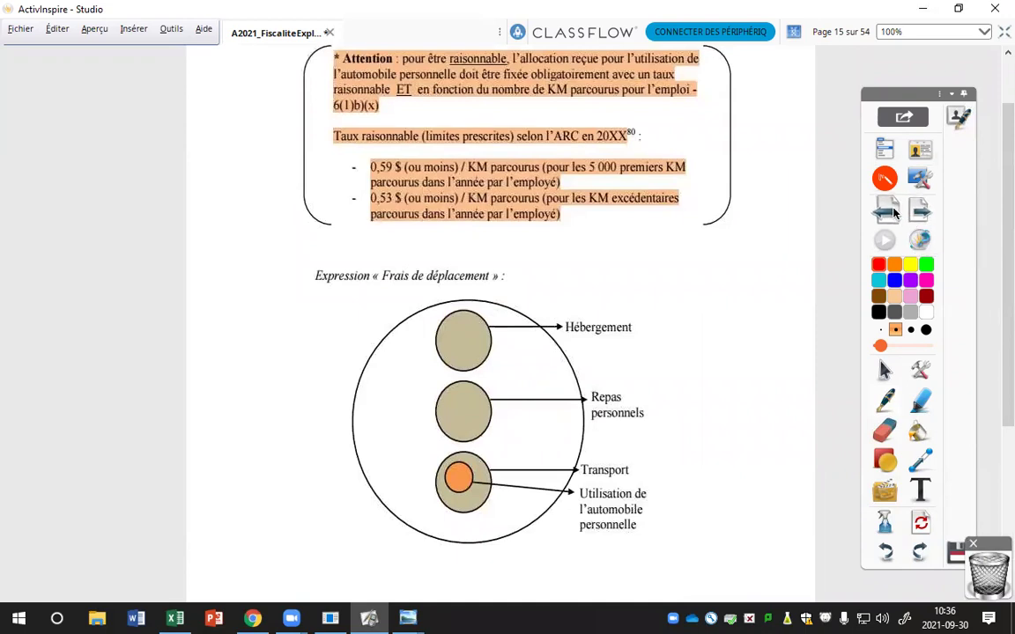
key("Page_Up")
left_click_drag(1005, 176, 1005, 367)
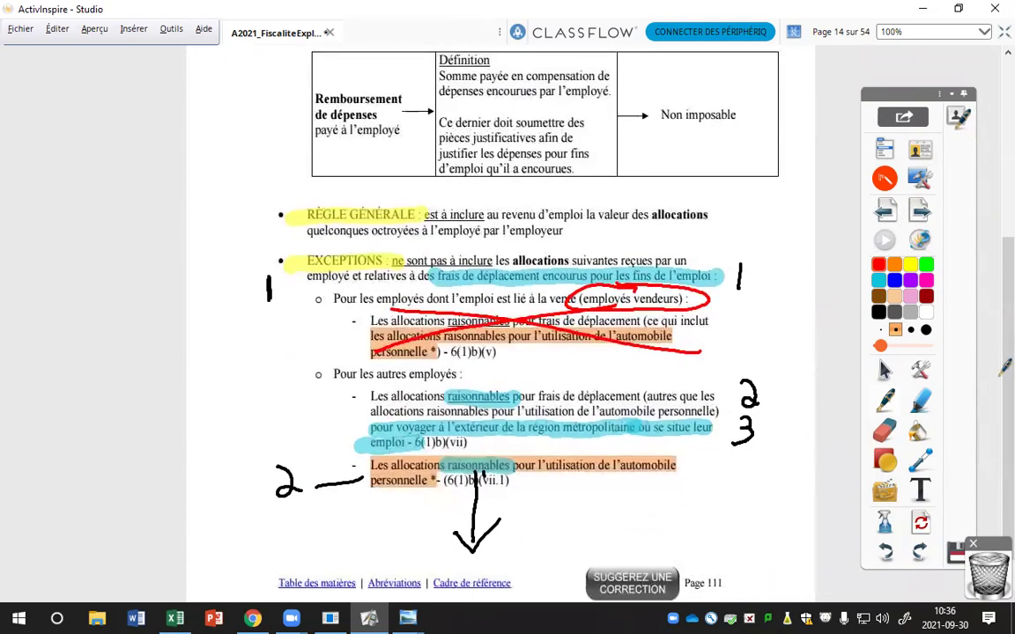